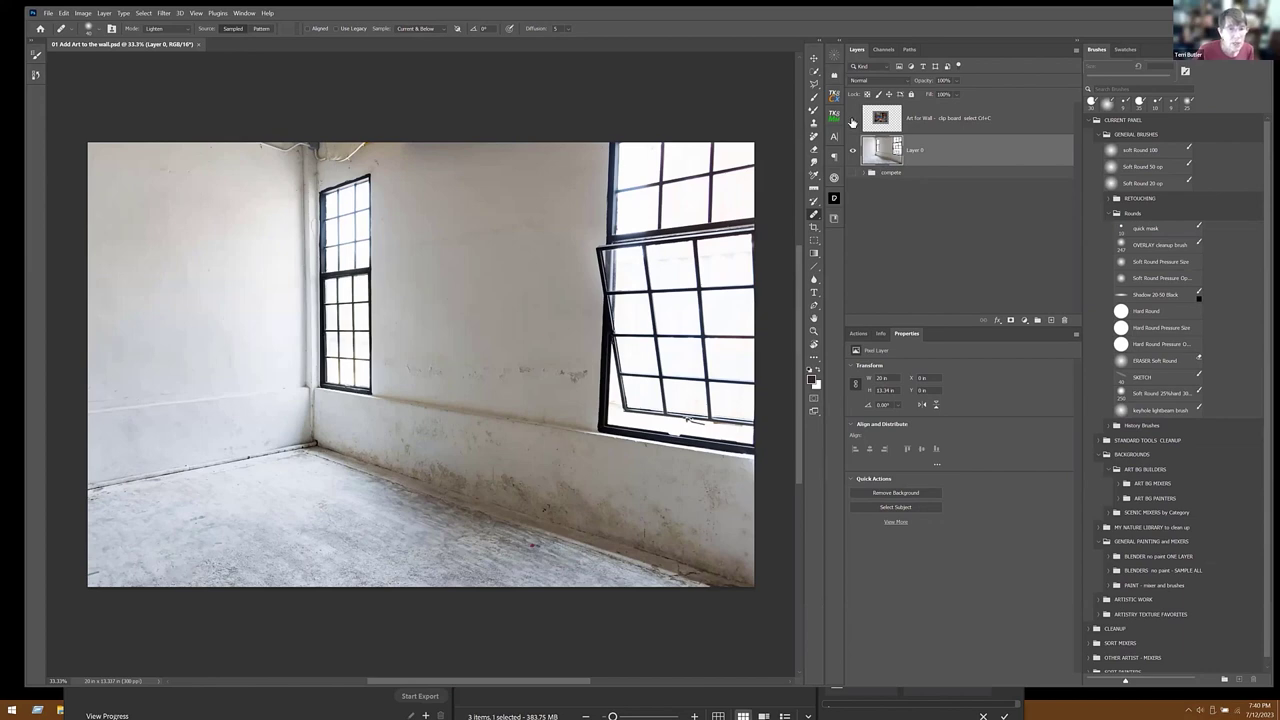
Step: Select and show the Art for Wall layer, then hide Layer 0 so only the framed artwork shows
click(853, 119)
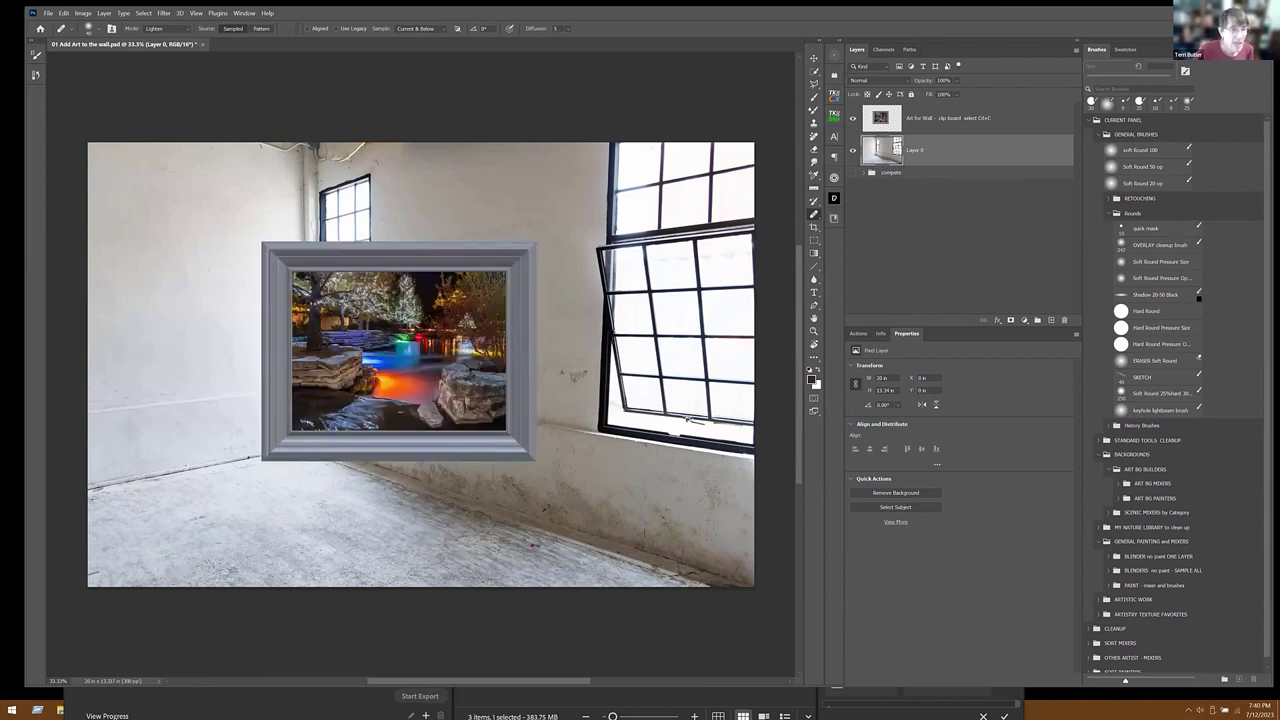
click(853, 119)
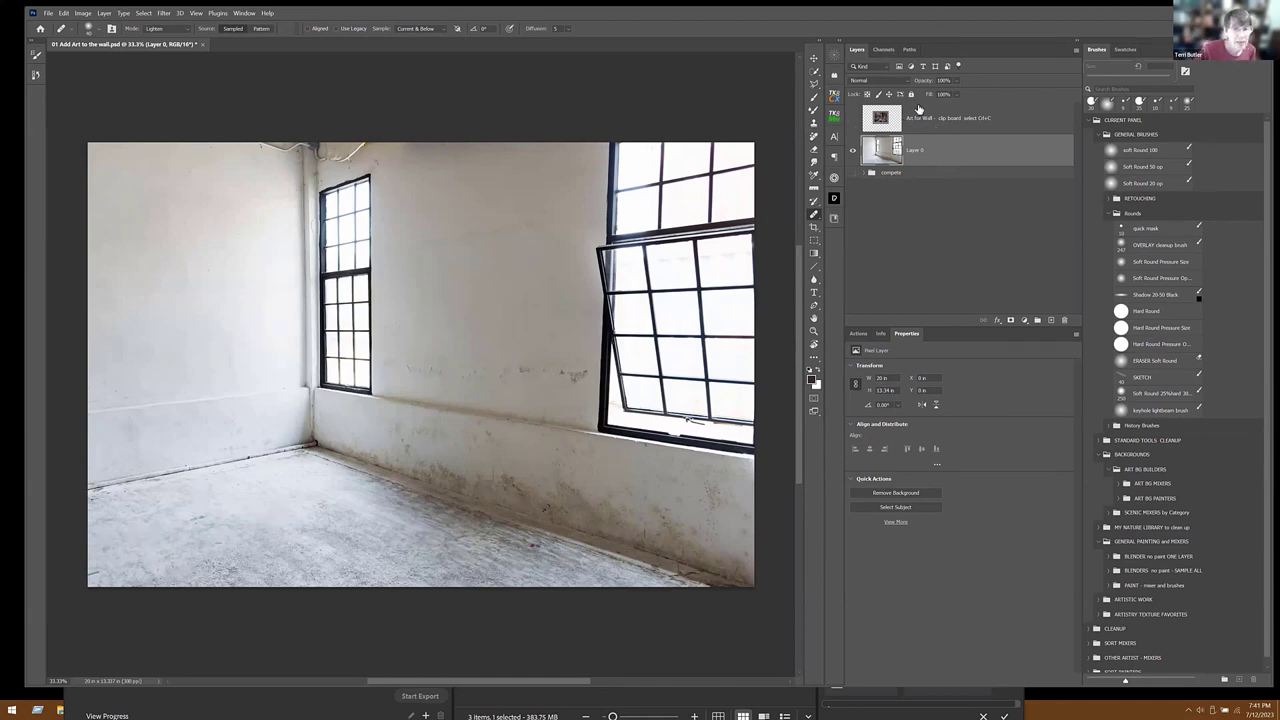
click(868, 118)
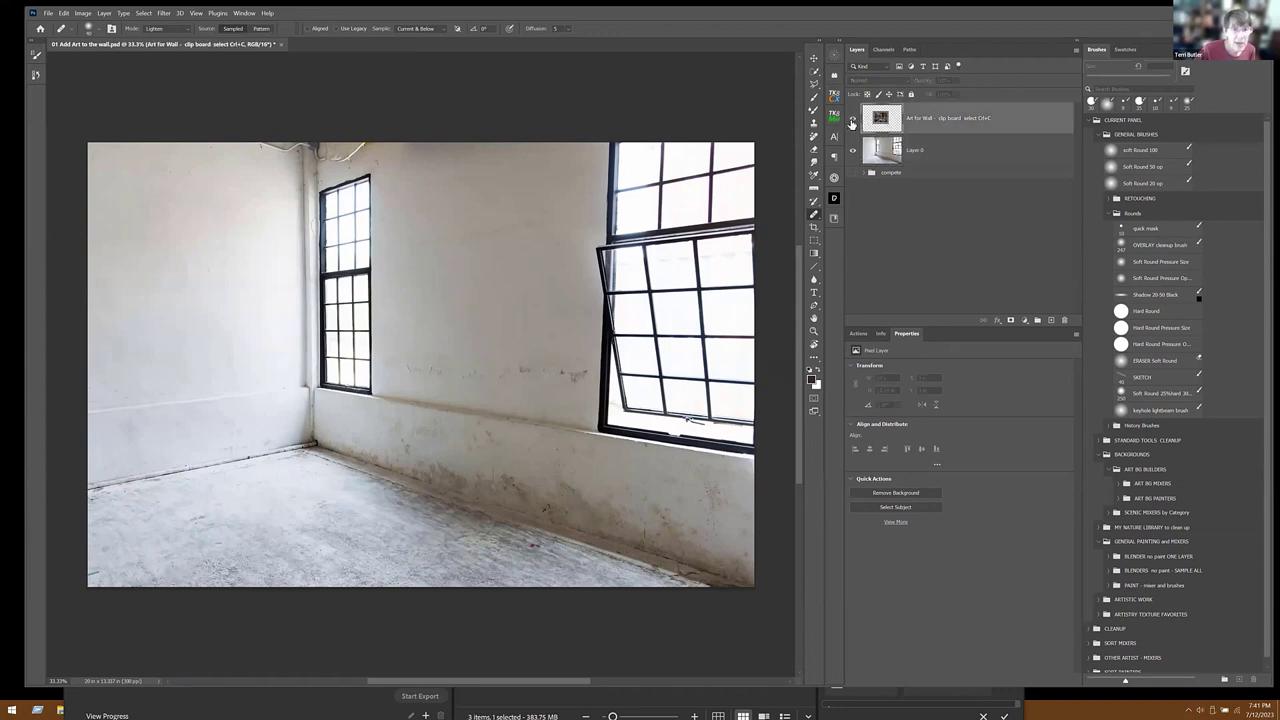
click(852, 119)
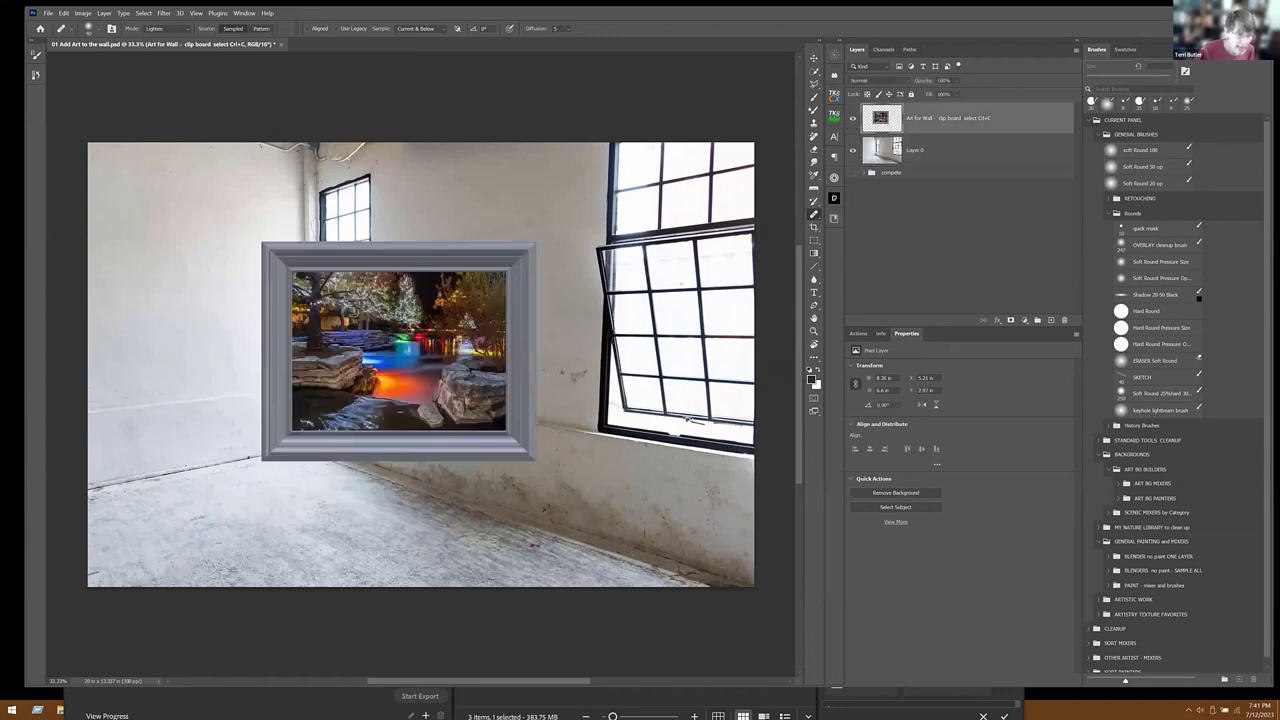
click(853, 150)
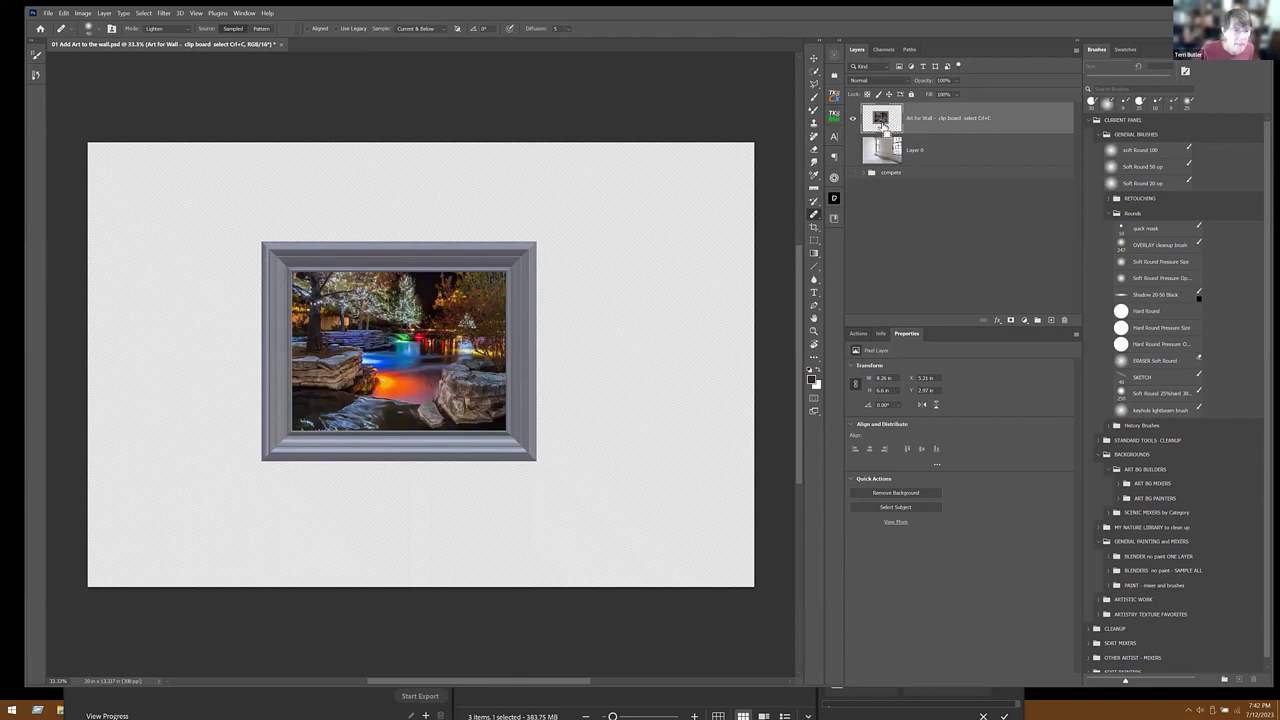
Step: Load and clear the artwork's selection, then hide Art for Wall and show Layer 0
ctrl+click(886, 126)
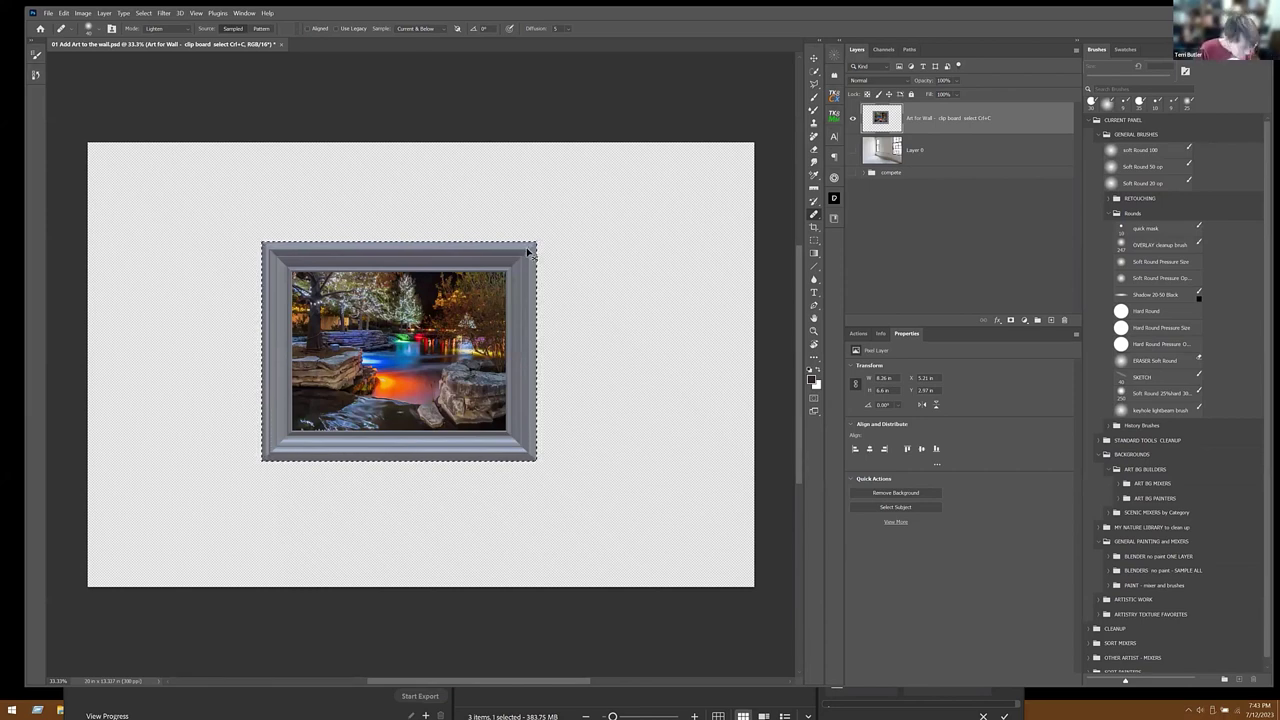
key(ctrl+d)
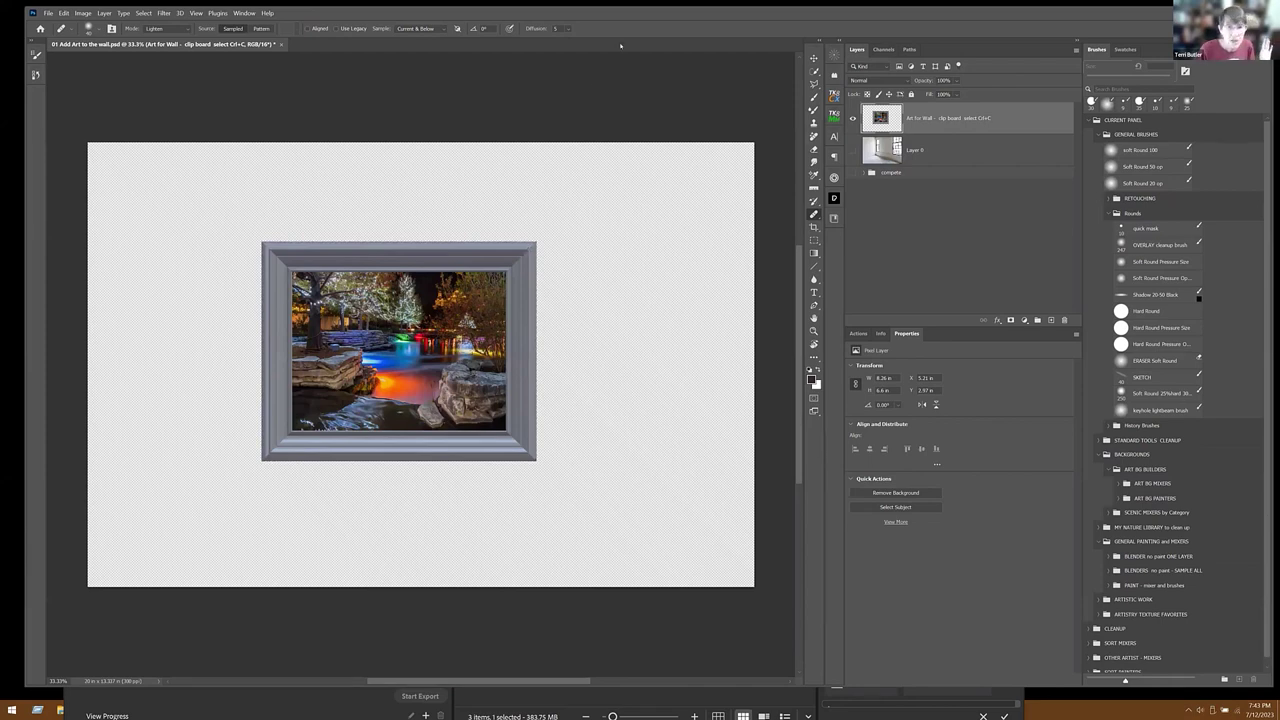
click(853, 118)
click(853, 149)
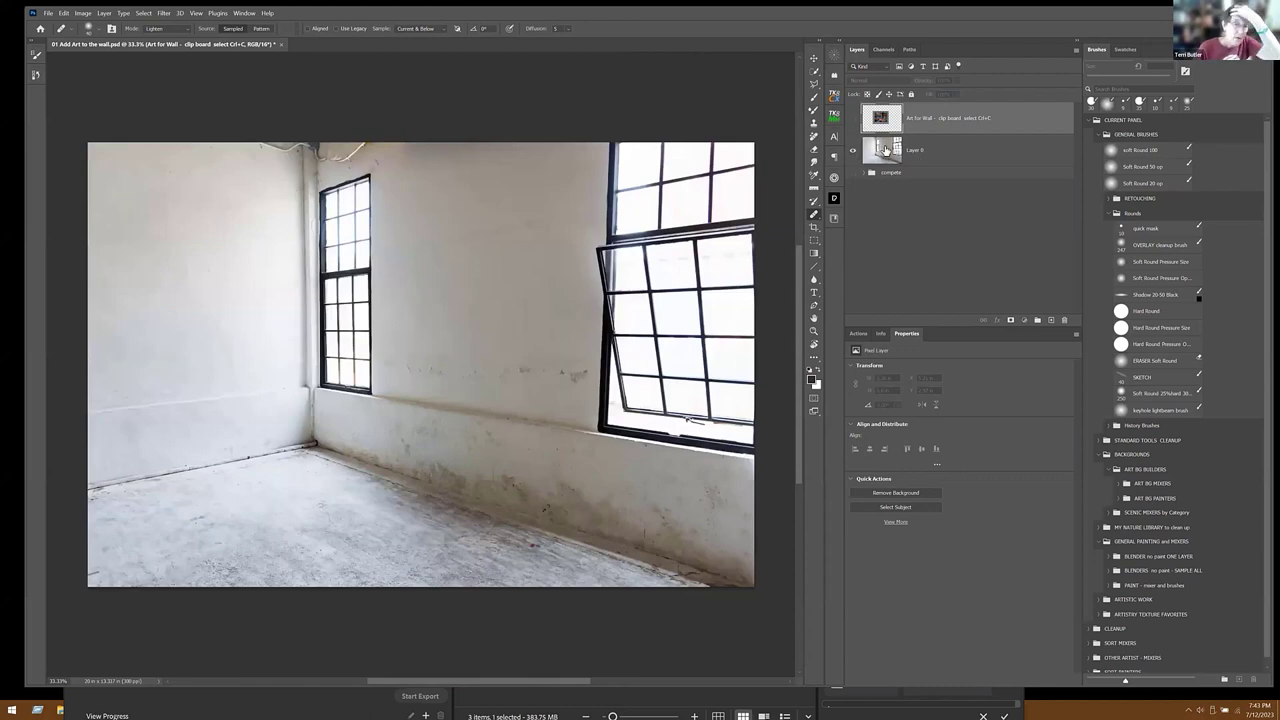
Step: Make Layer 0 the active layer and bring up the Filter menu
click(886, 152)
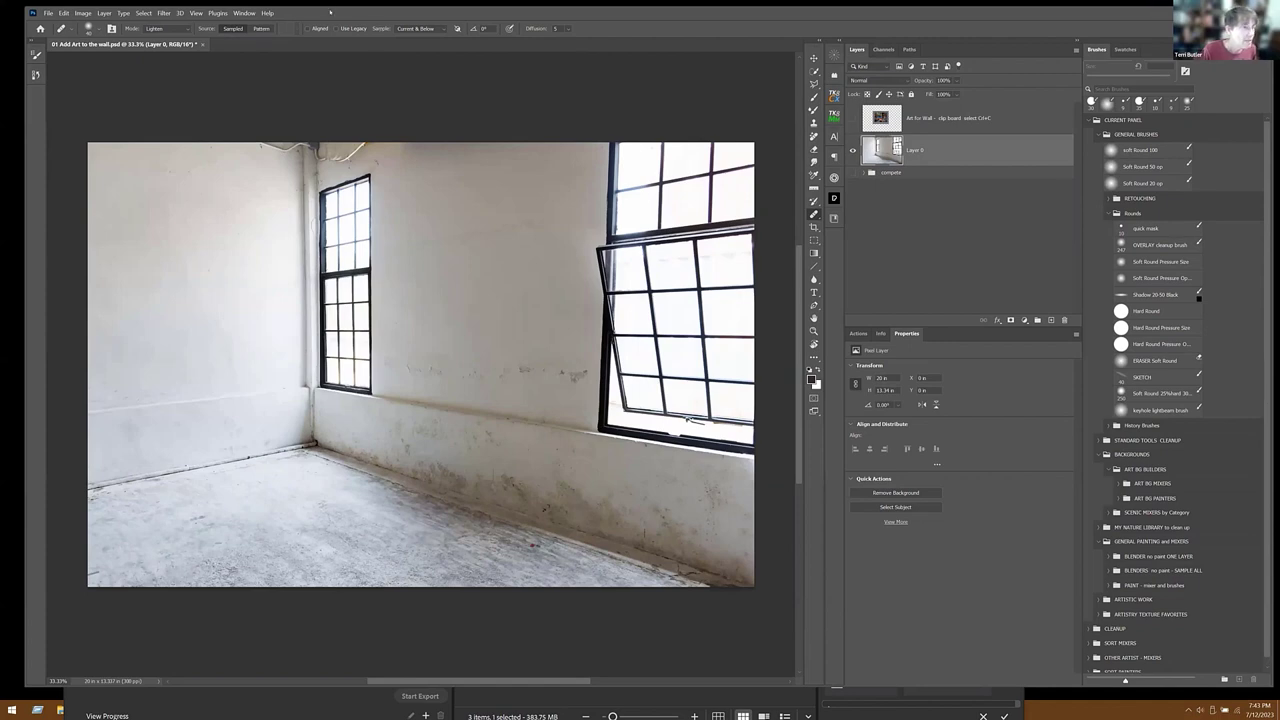
click(164, 14)
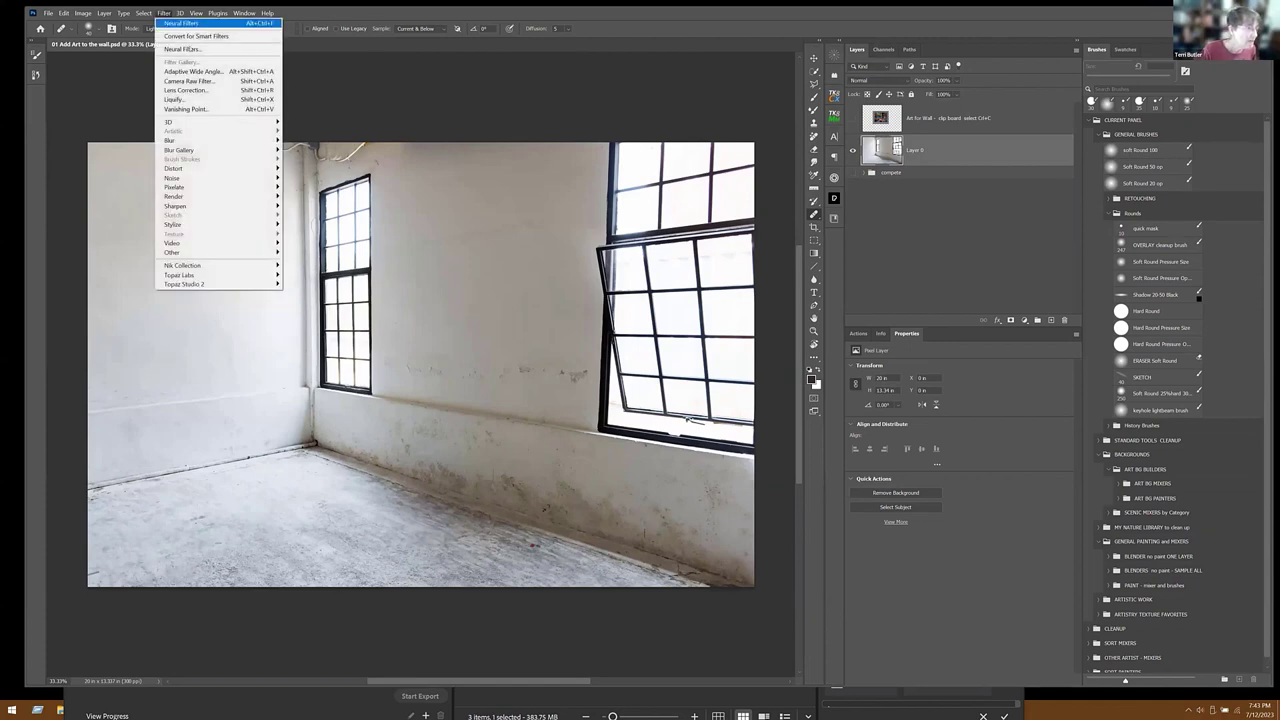
Step: Launch Filter > Vanishing Point on the room photo and delete its existing plane
click(208, 109)
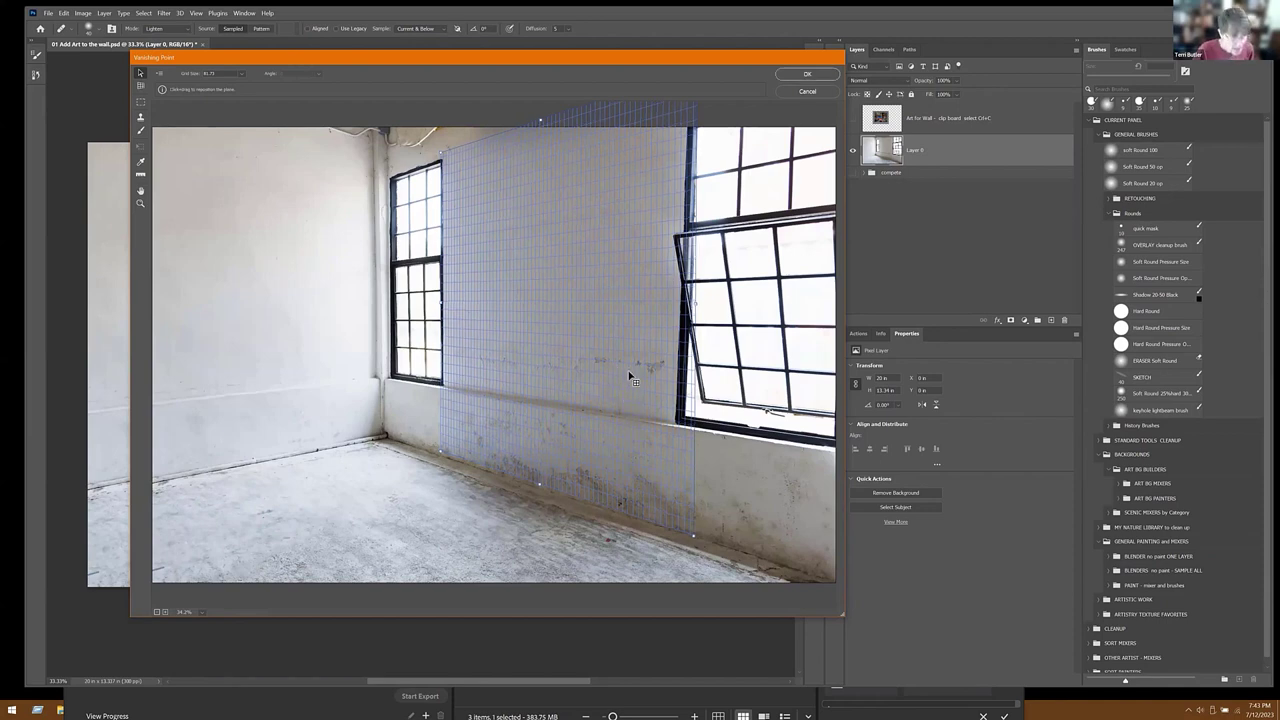
key(Delete)
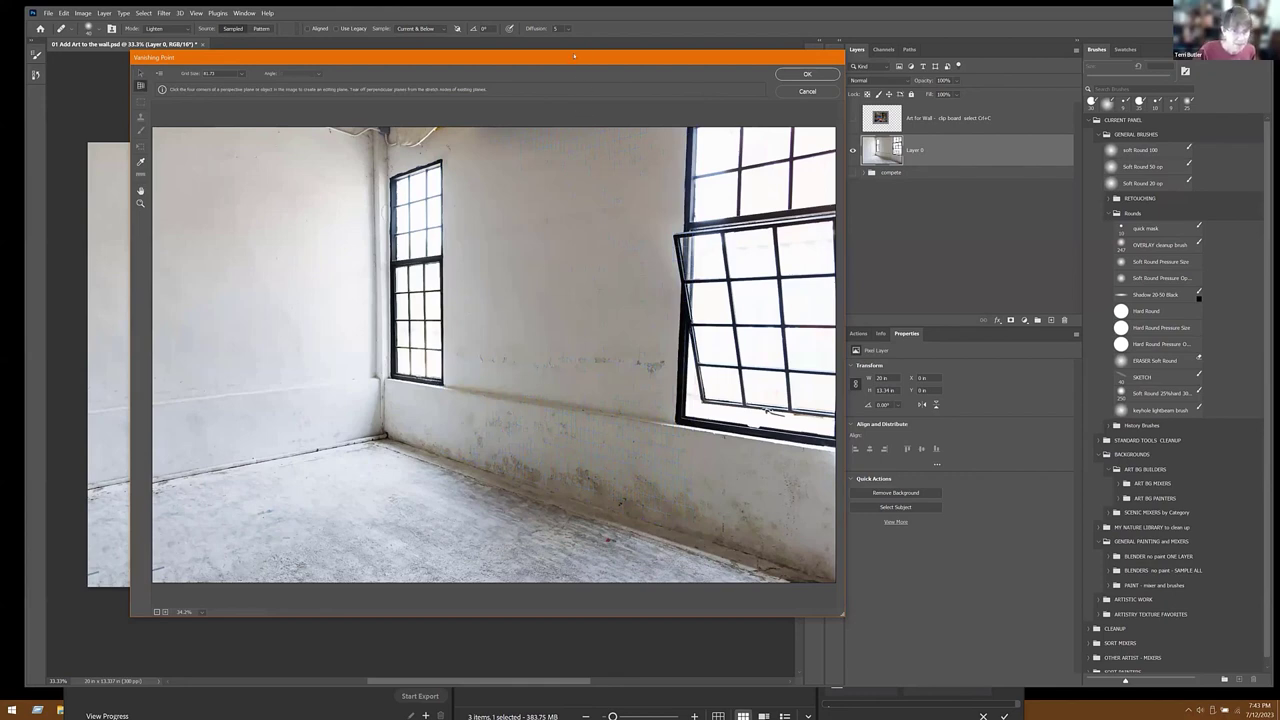
drag(574, 56, 566, 53)
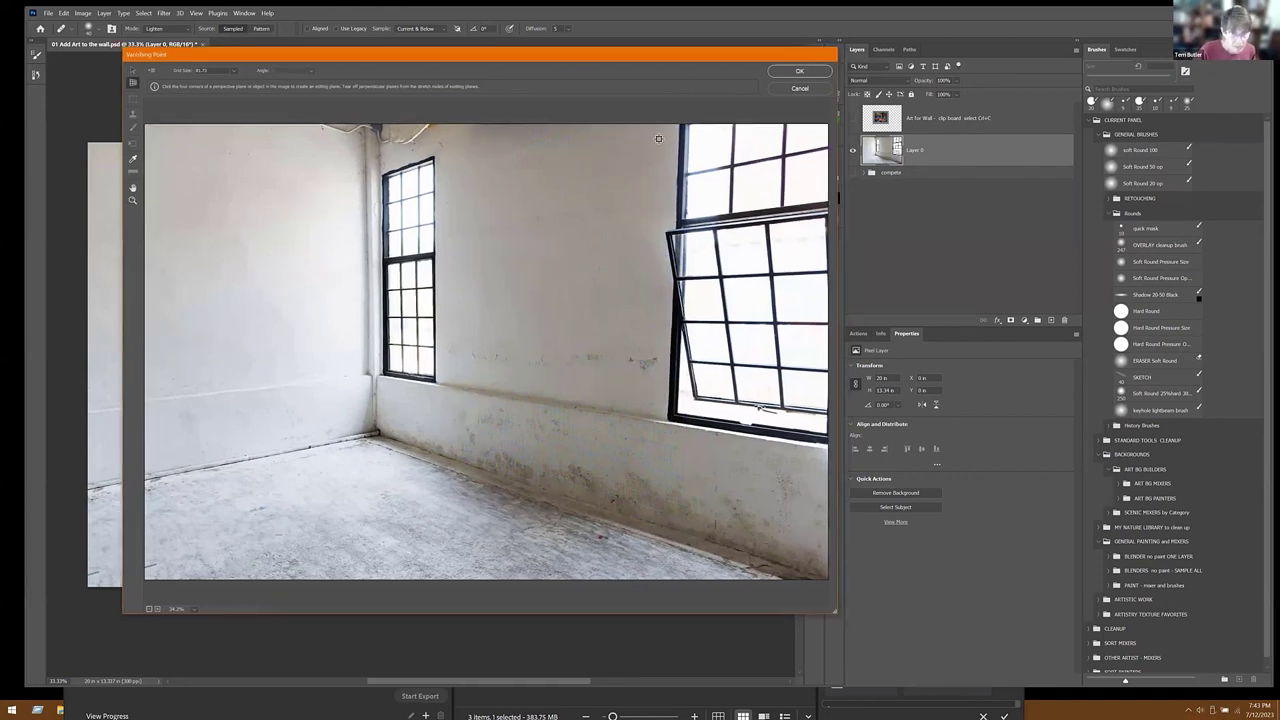
Step: Place four corners at the window tops and wall bottom to create a perspective plane between the windows
click(435, 386)
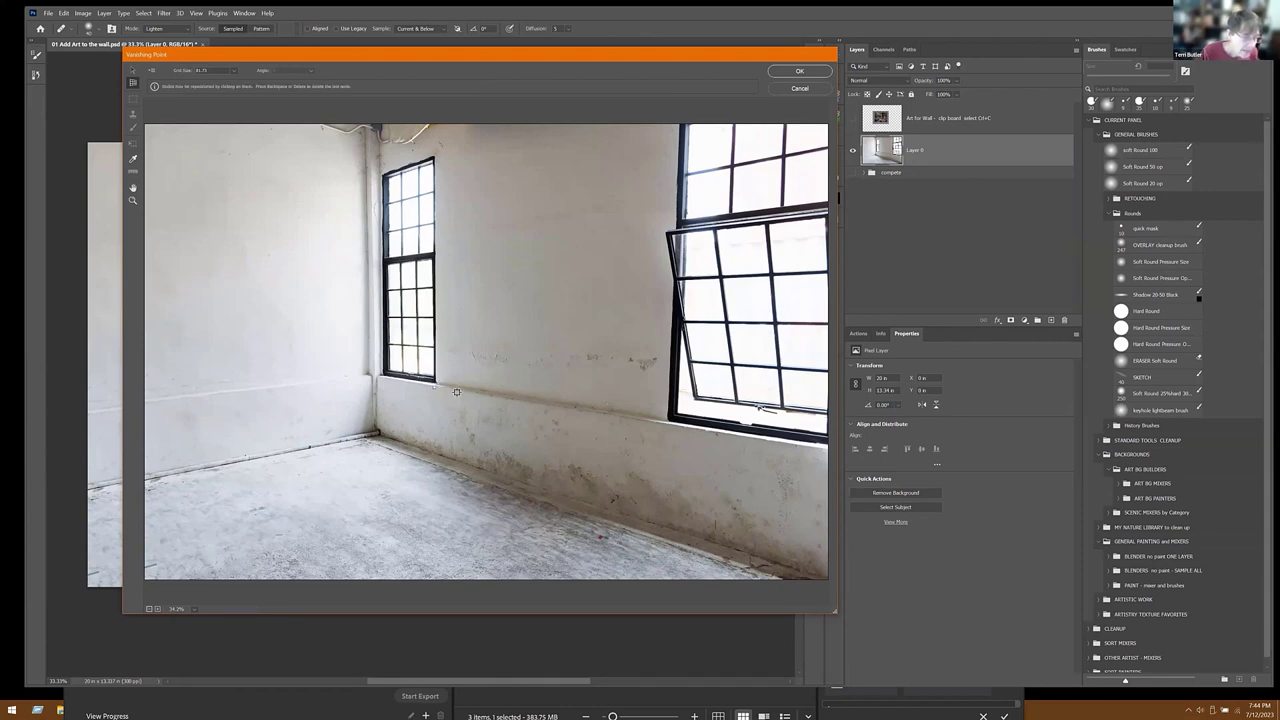
click(663, 422)
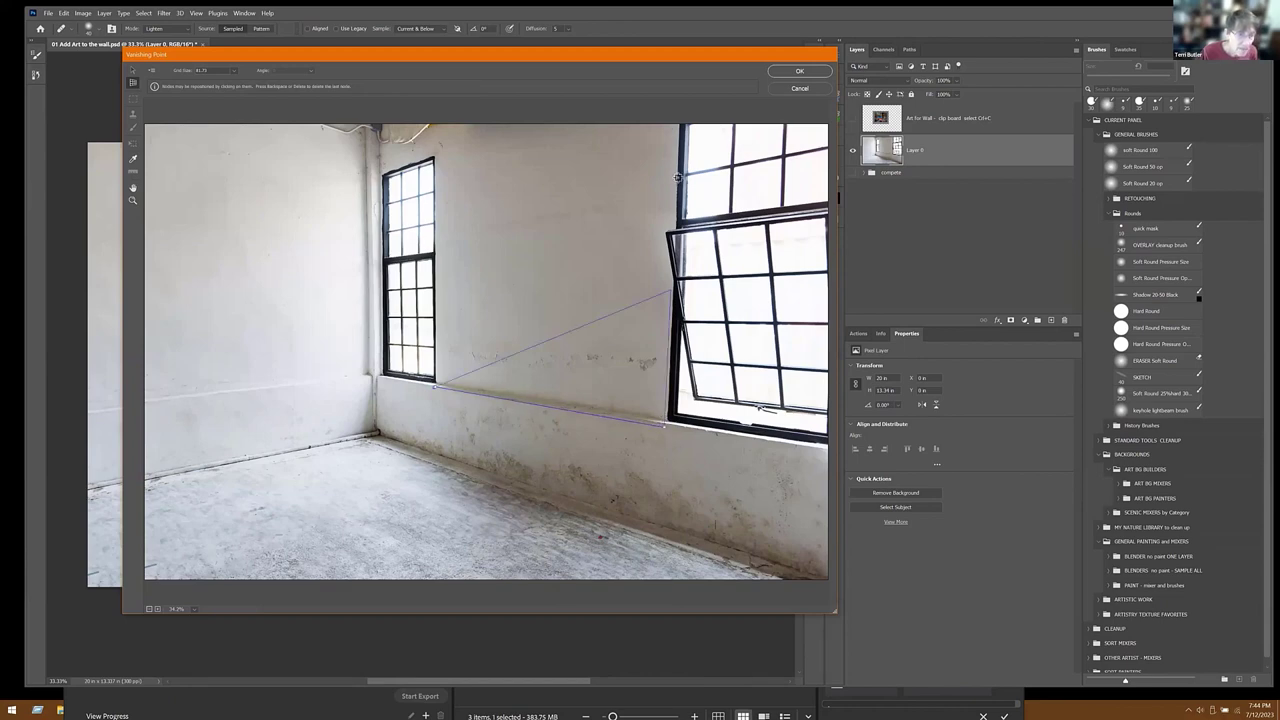
key(BackSpace)
key(BackSpace)
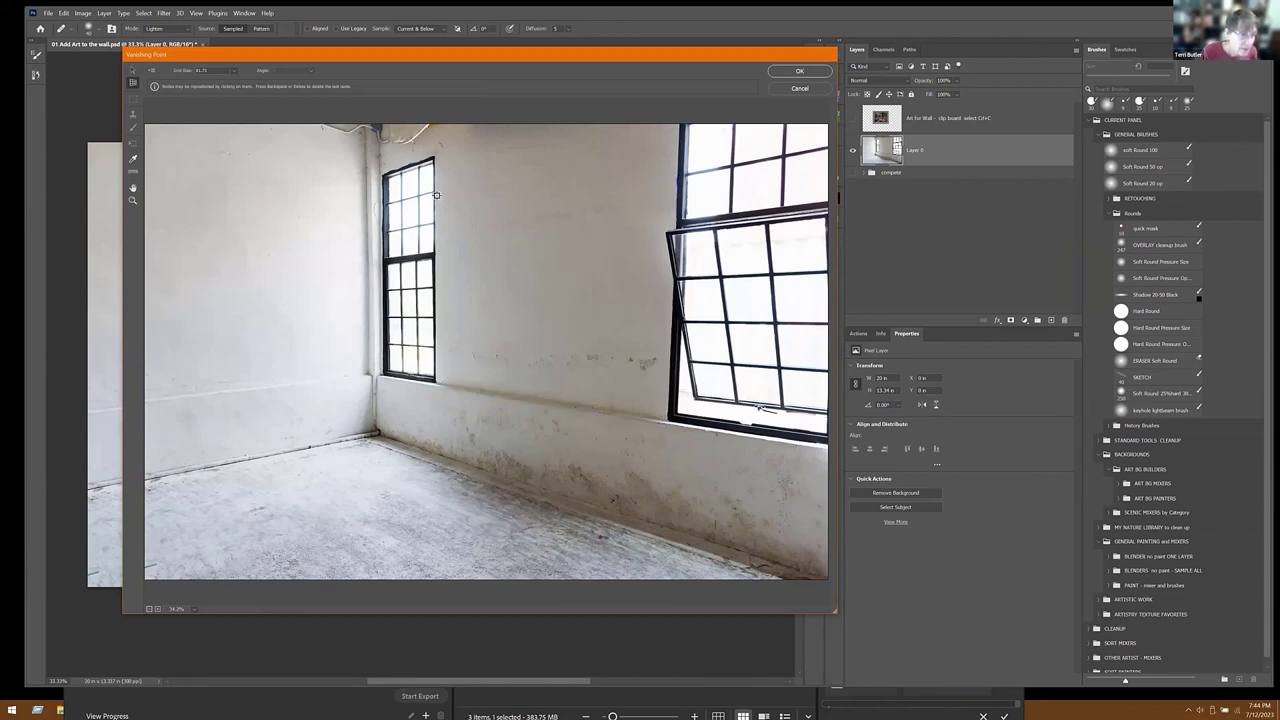
click(436, 195)
click(678, 184)
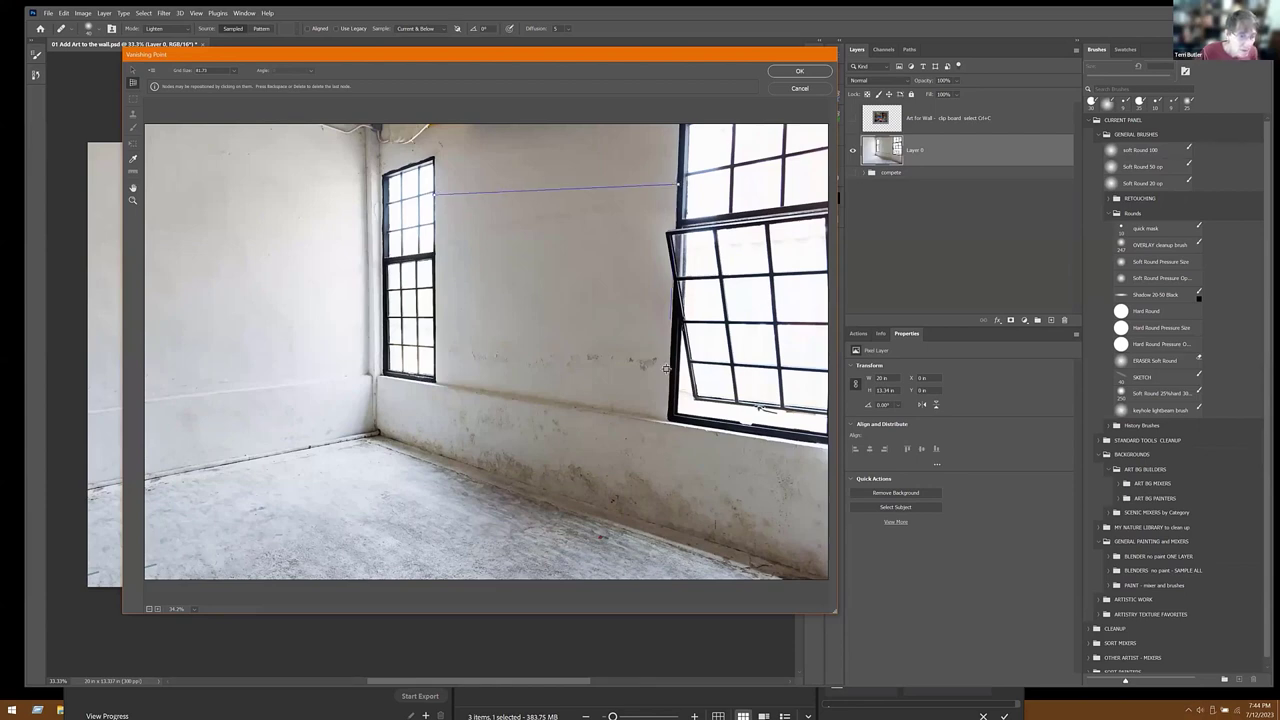
click(665, 421)
click(444, 392)
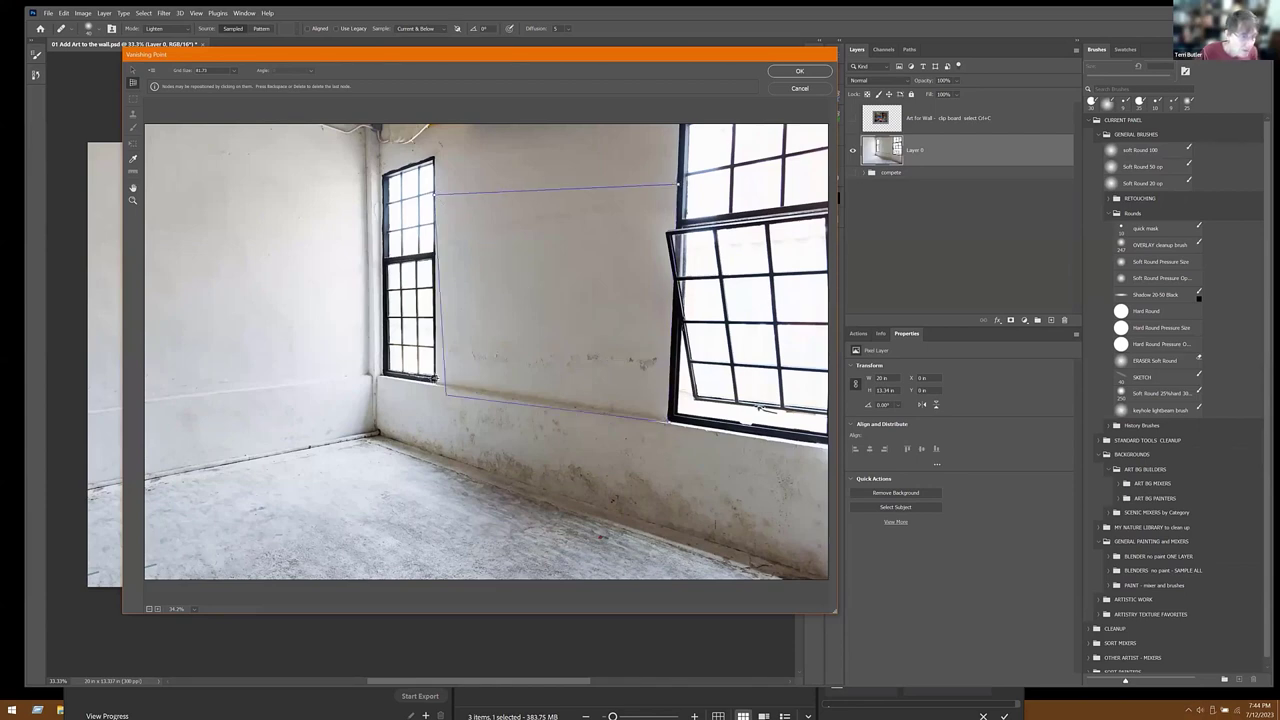
drag(434, 379, 432, 383)
click(434, 383)
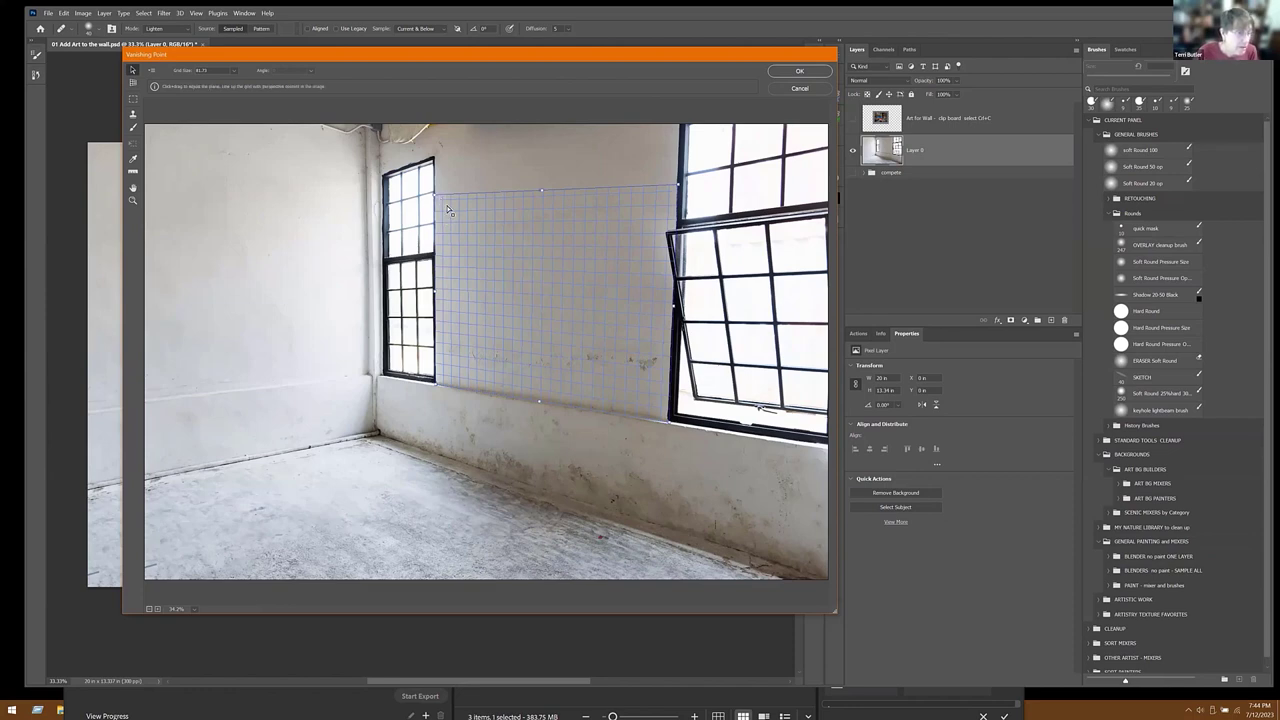
drag(451, 222, 500, 386)
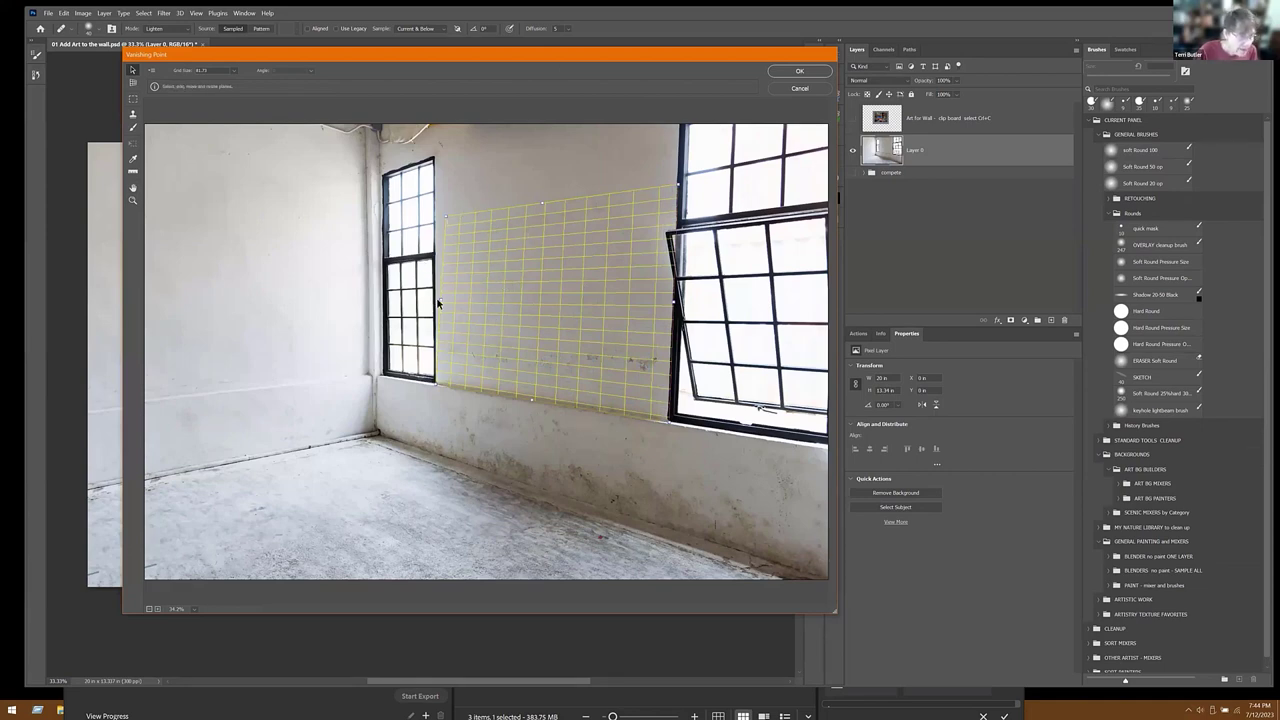
Step: Adjust the plane's corners and edges so it stretches from near the ceiling to the floor
click(446, 225)
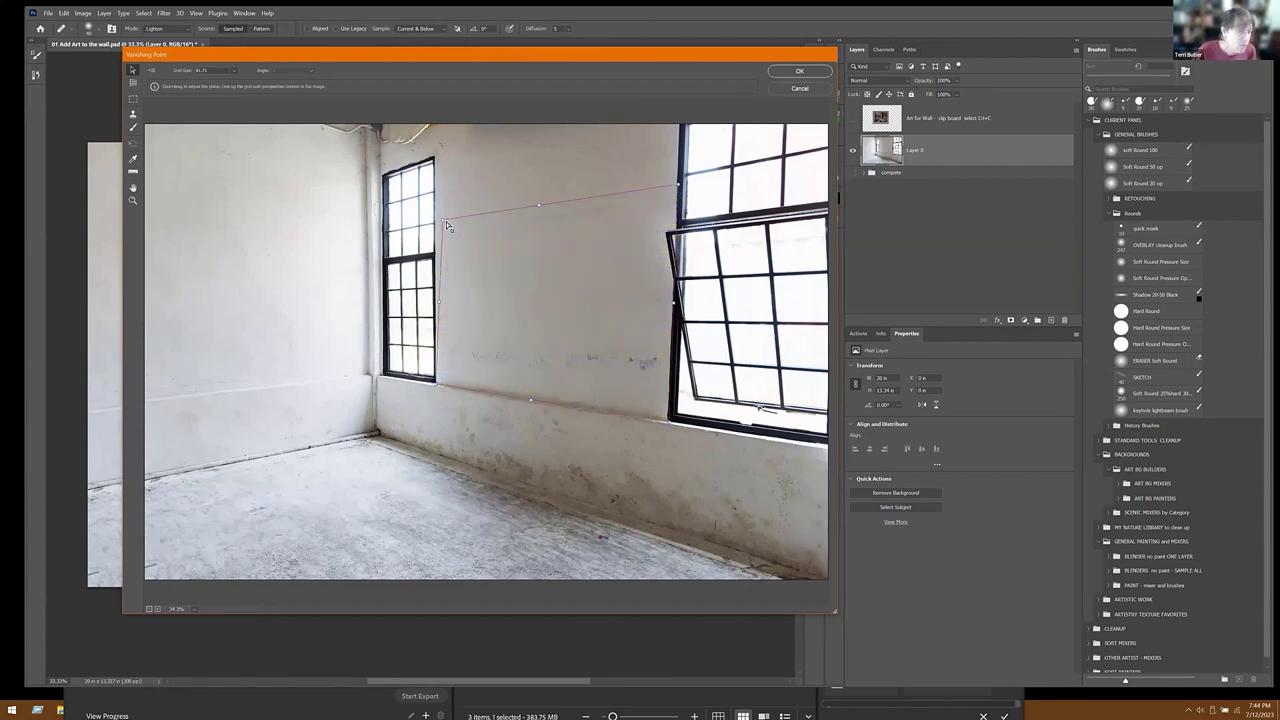
drag(447, 226, 436, 231)
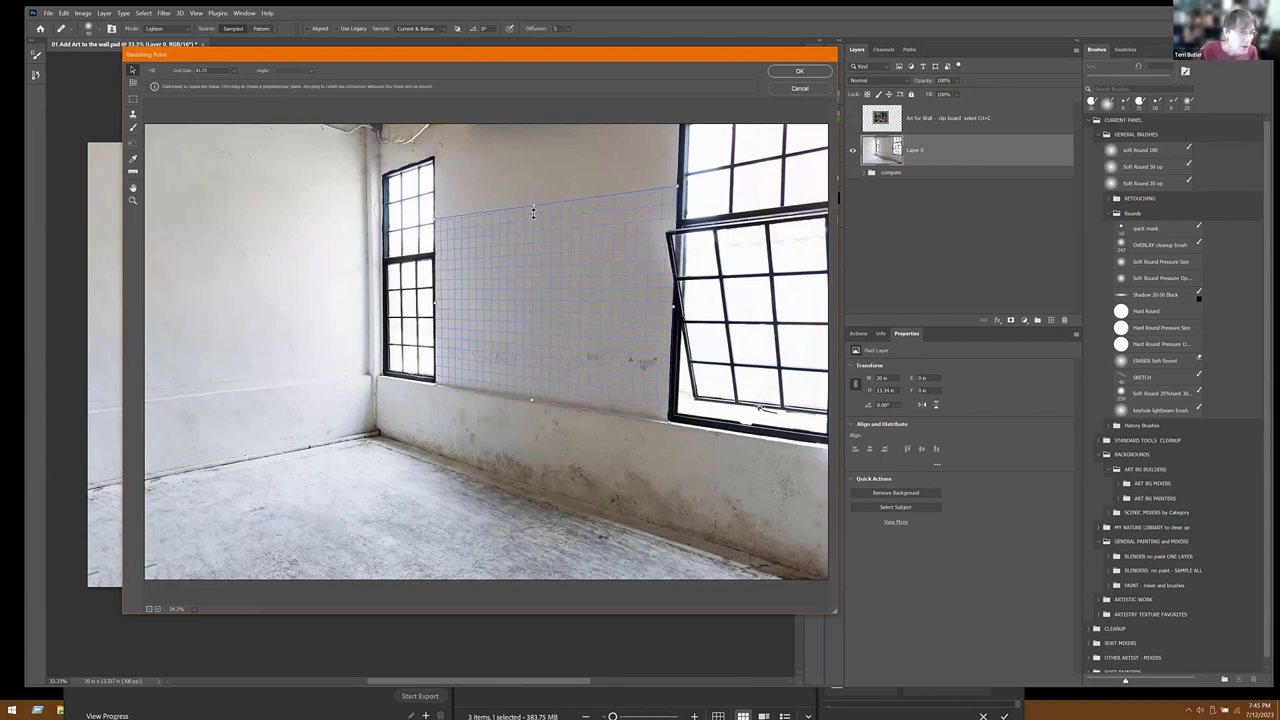
drag(533, 221, 533, 237)
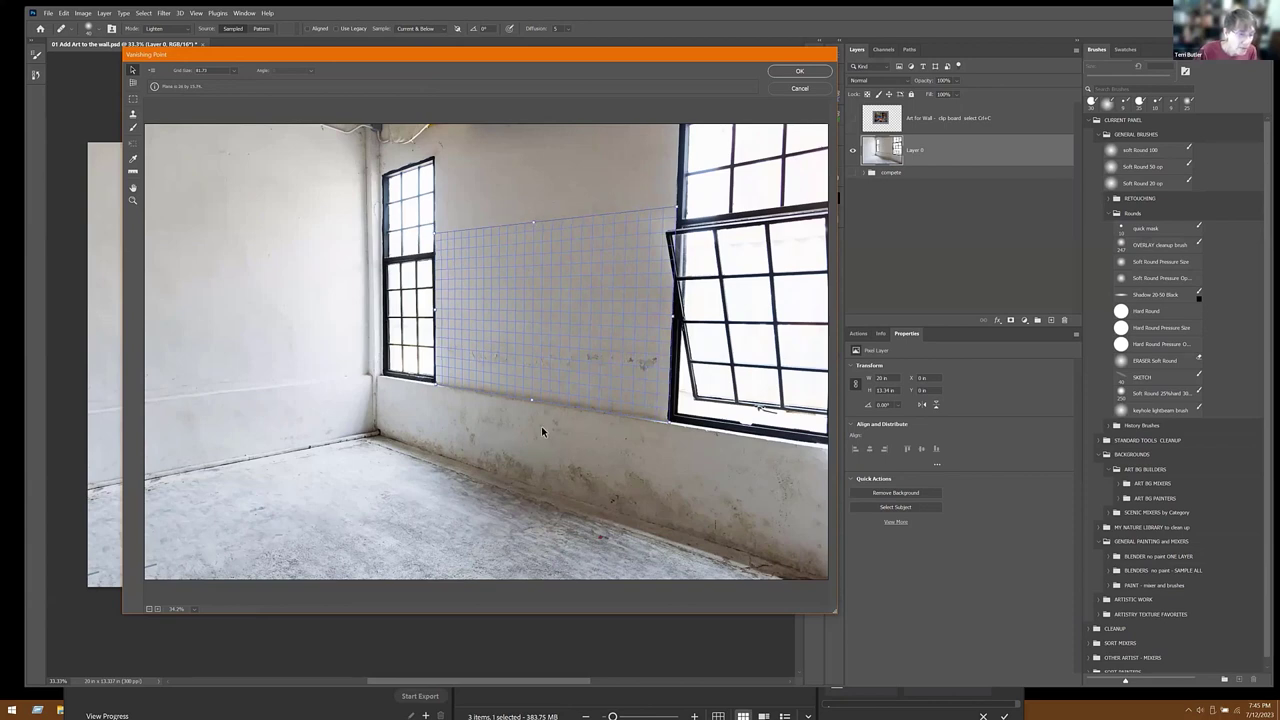
drag(531, 401, 531, 436)
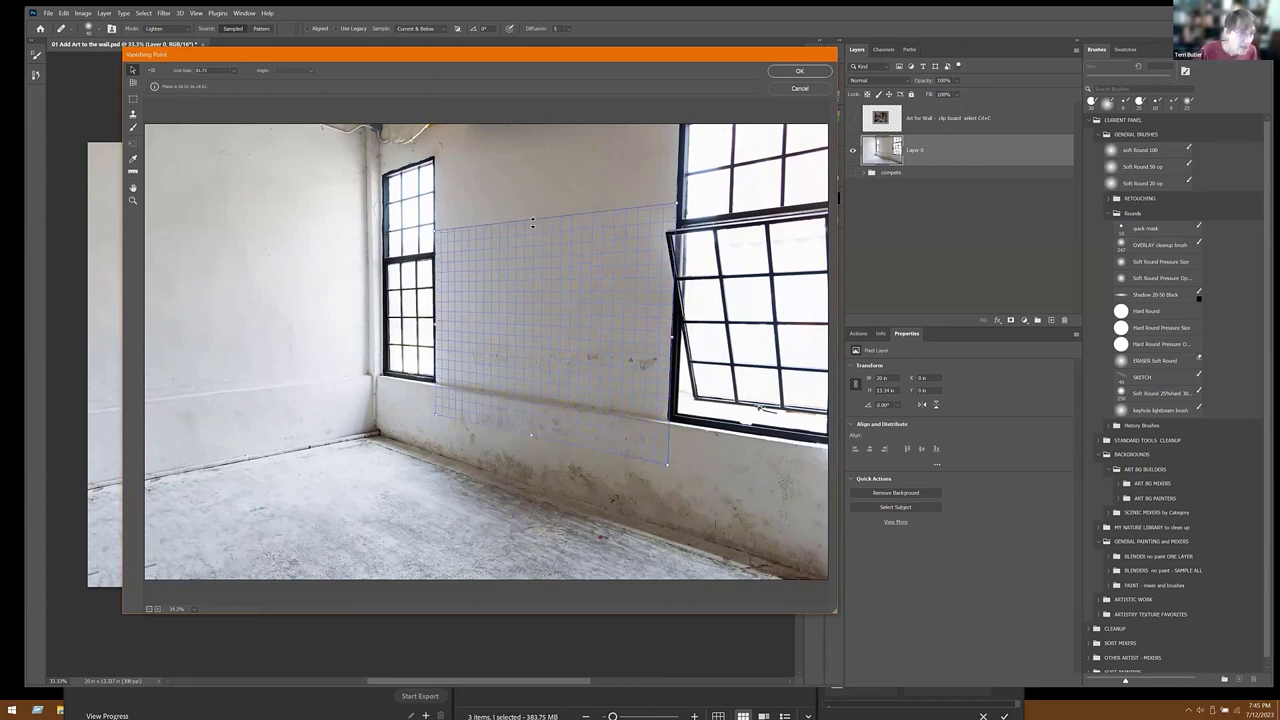
drag(535, 210, 566, 129)
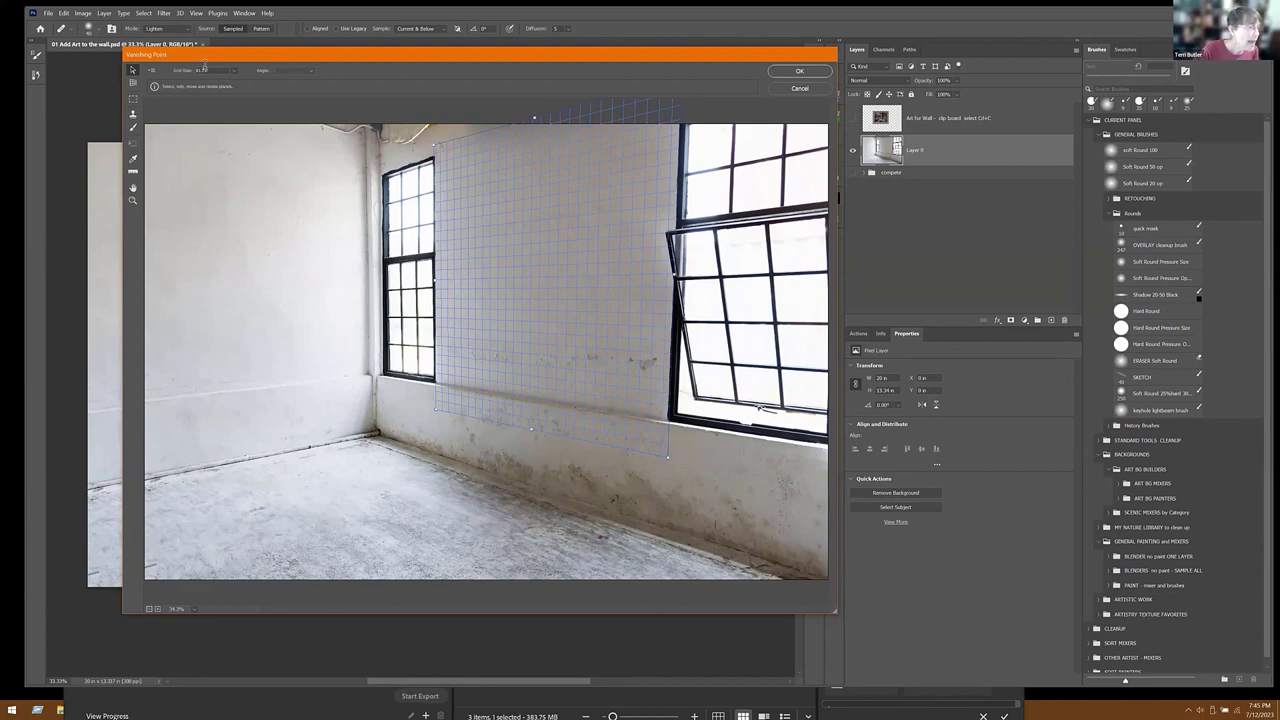
Step: Make the grid cells denser and paste the copied framed artwork into Vanishing Point
click(234, 71)
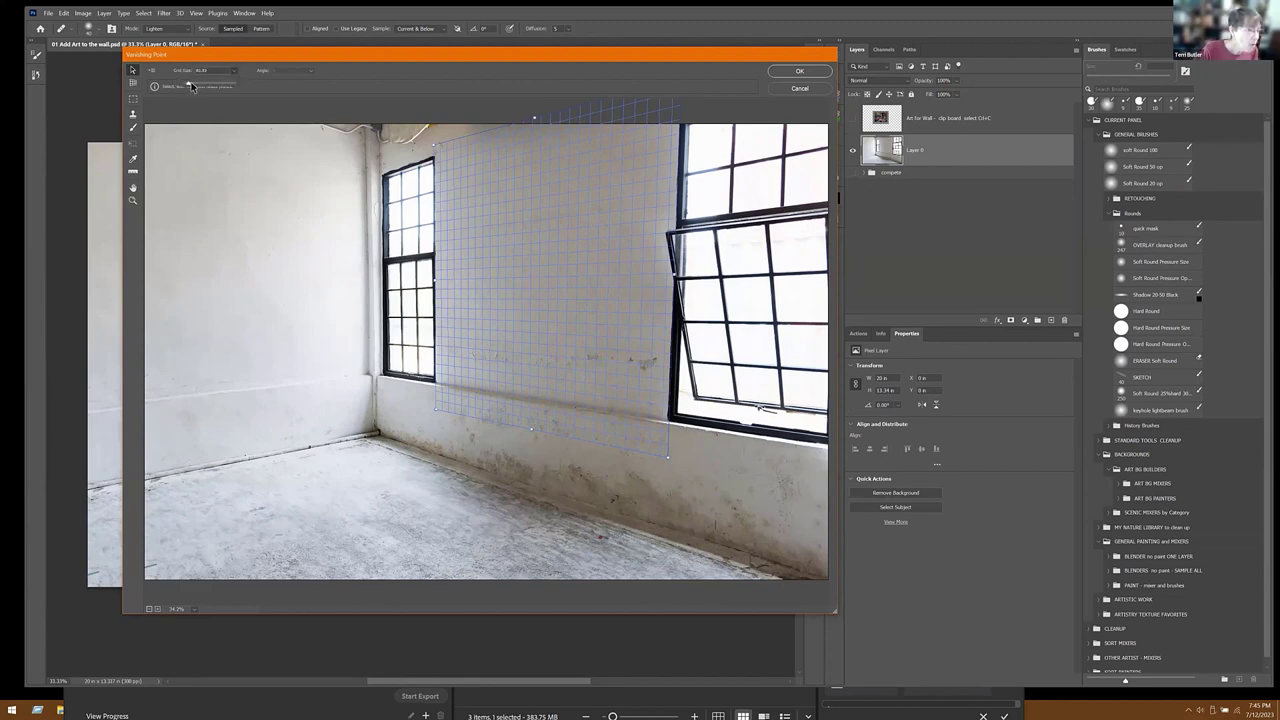
drag(187, 86, 184, 86)
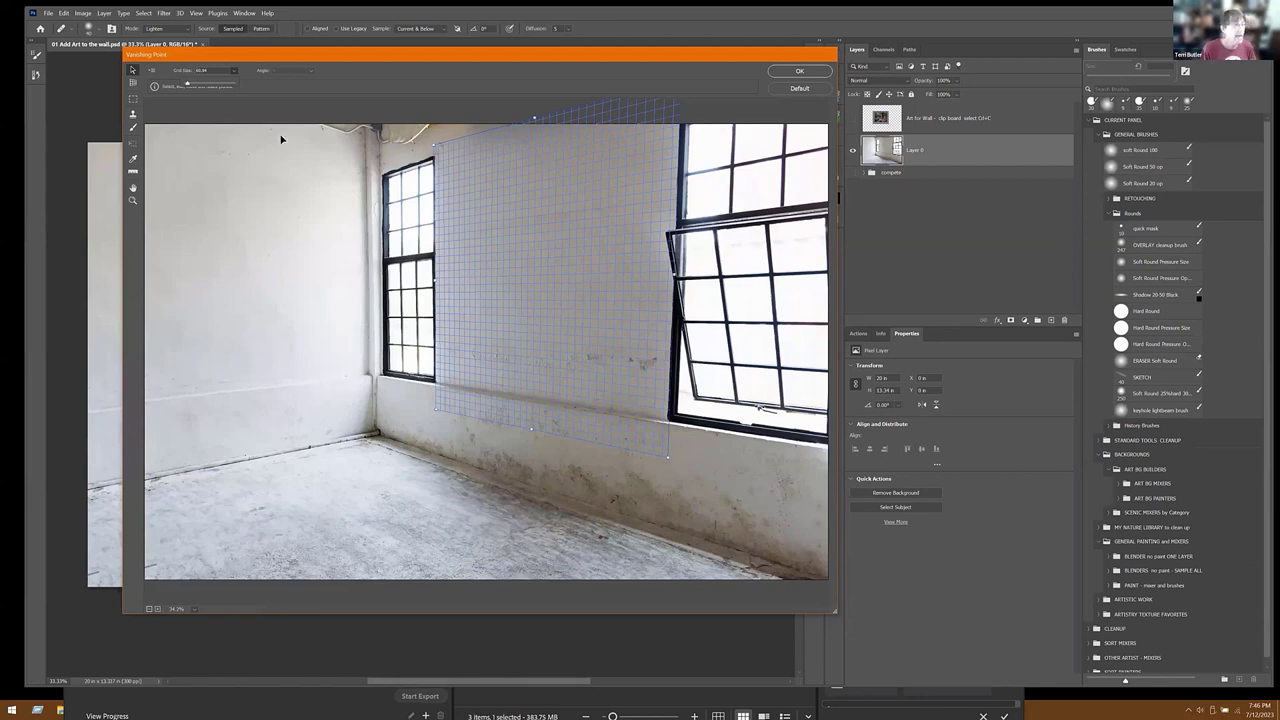
key(ctrl+v)
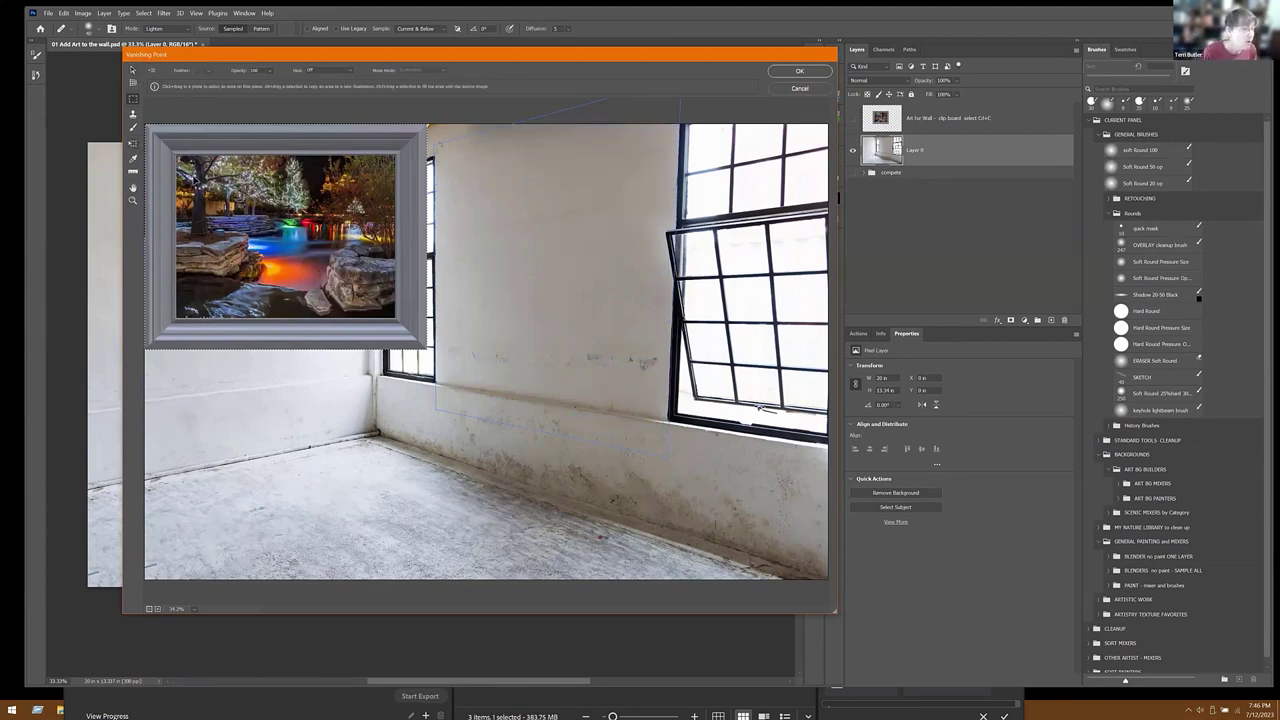
Step: Shrink the pasted framed artwork to a small size with the Transform tool
click(134, 144)
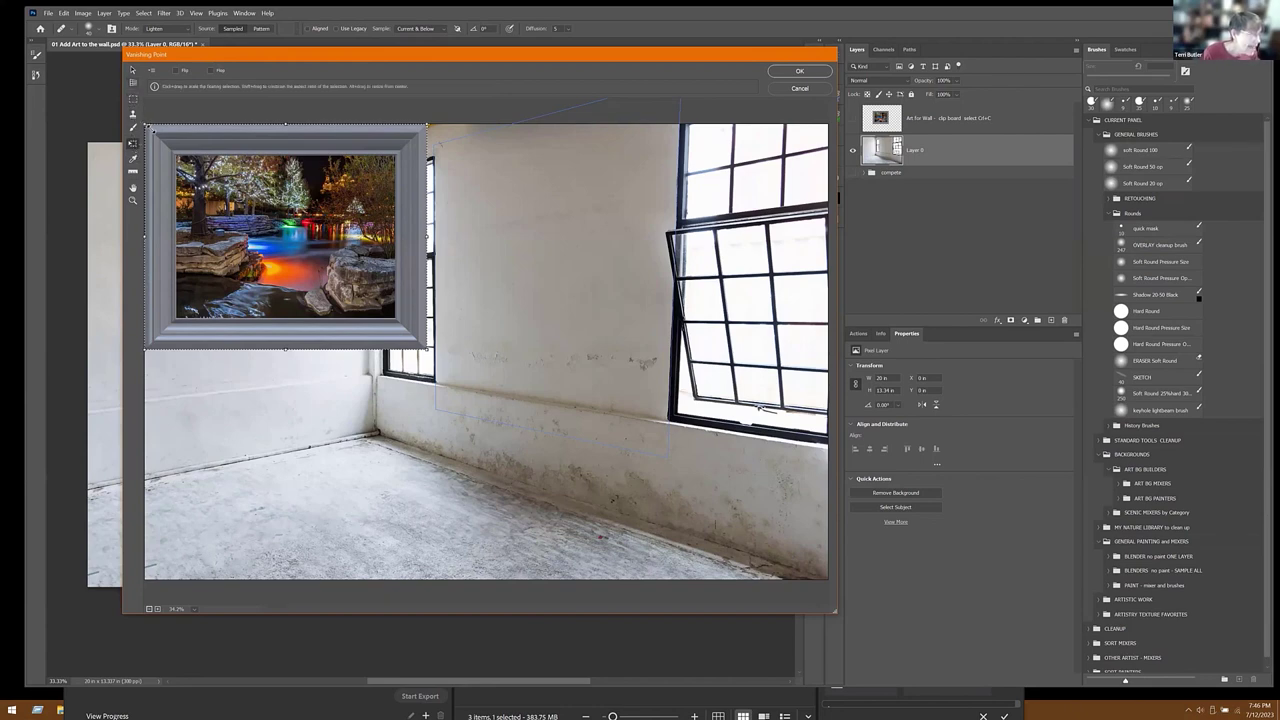
drag(147, 126, 312, 245)
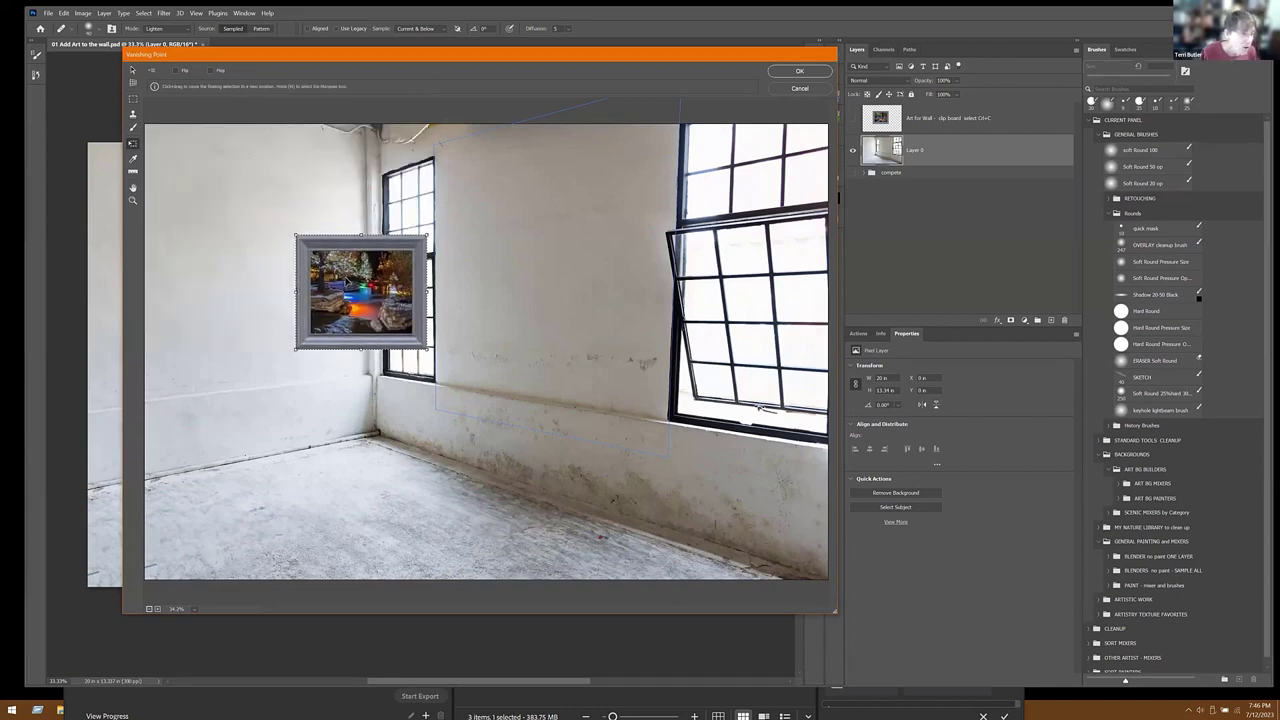
Step: Drag the artwork onto the wall plane, enlarge it from two corners, and apply the filter
drag(352, 290, 546, 238)
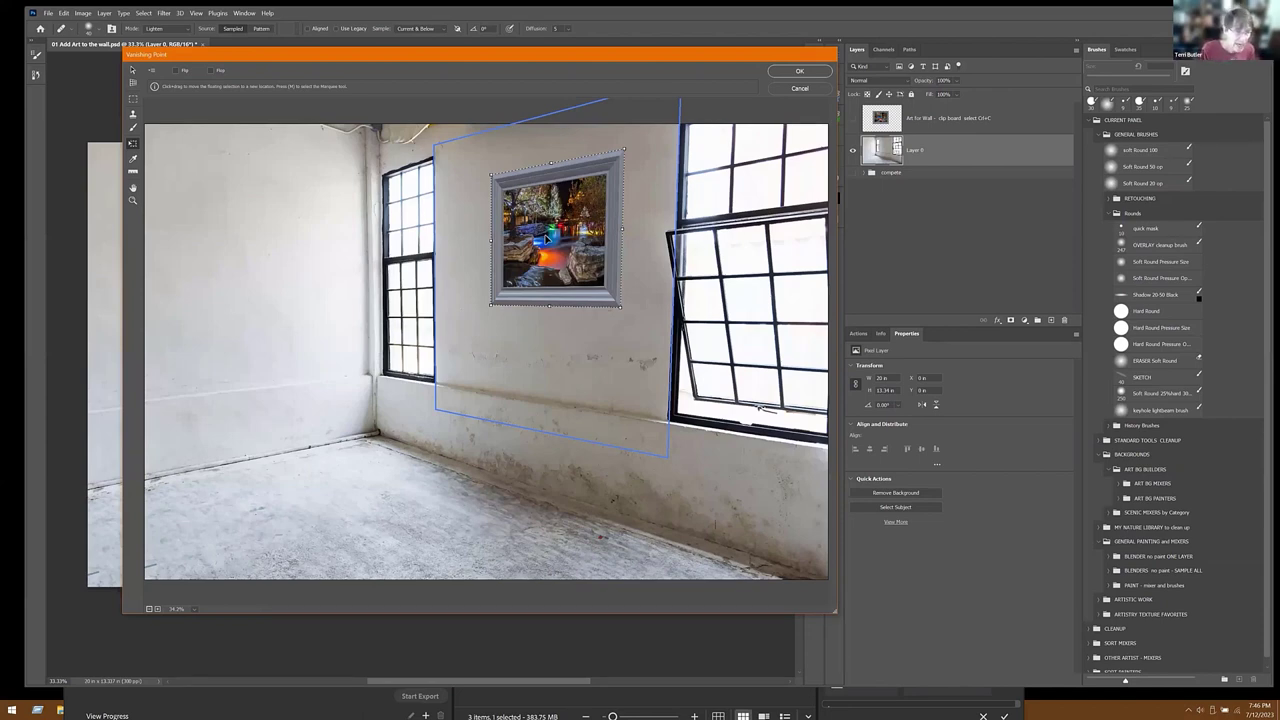
key(t)
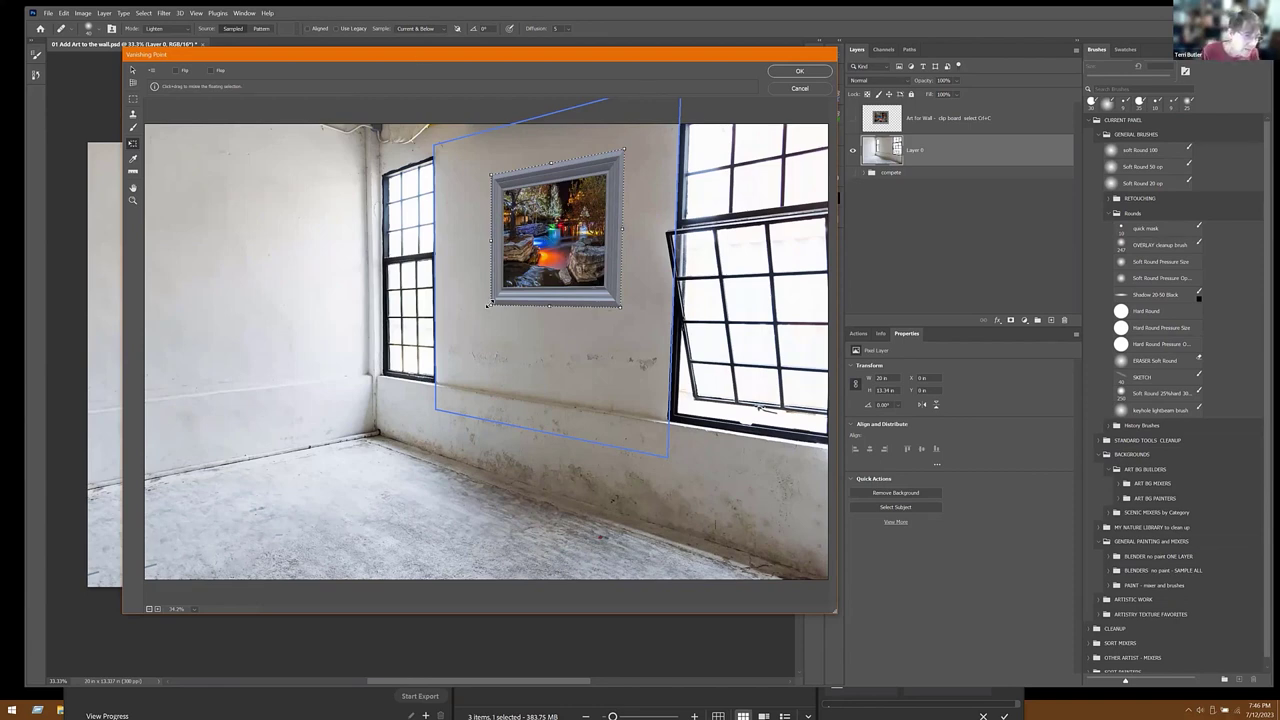
drag(490, 305, 467, 333)
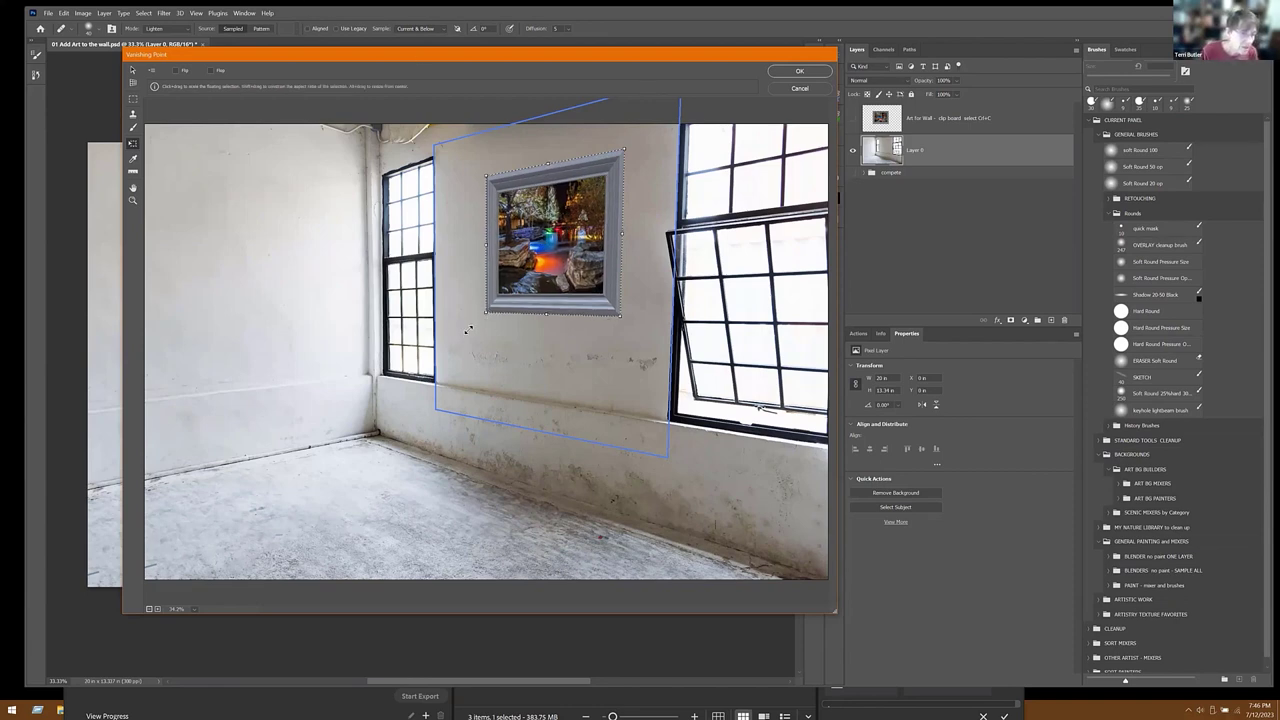
drag(630, 147, 637, 144)
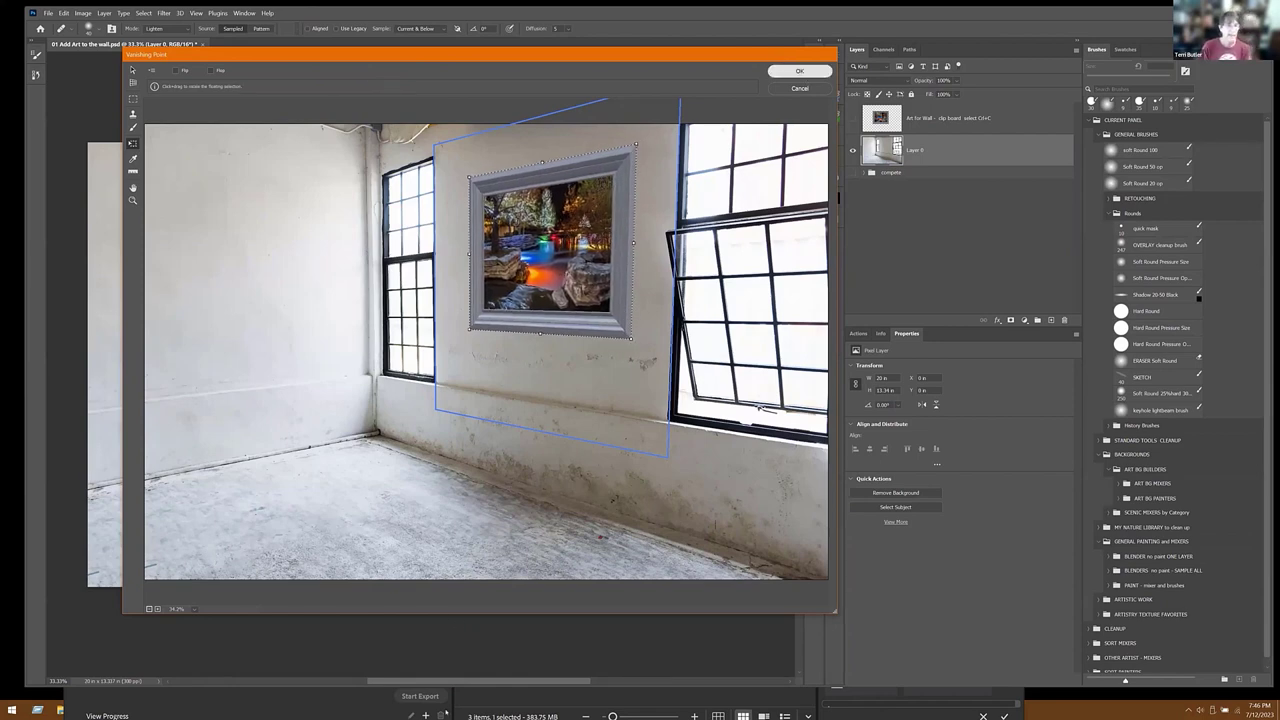
key(Return)
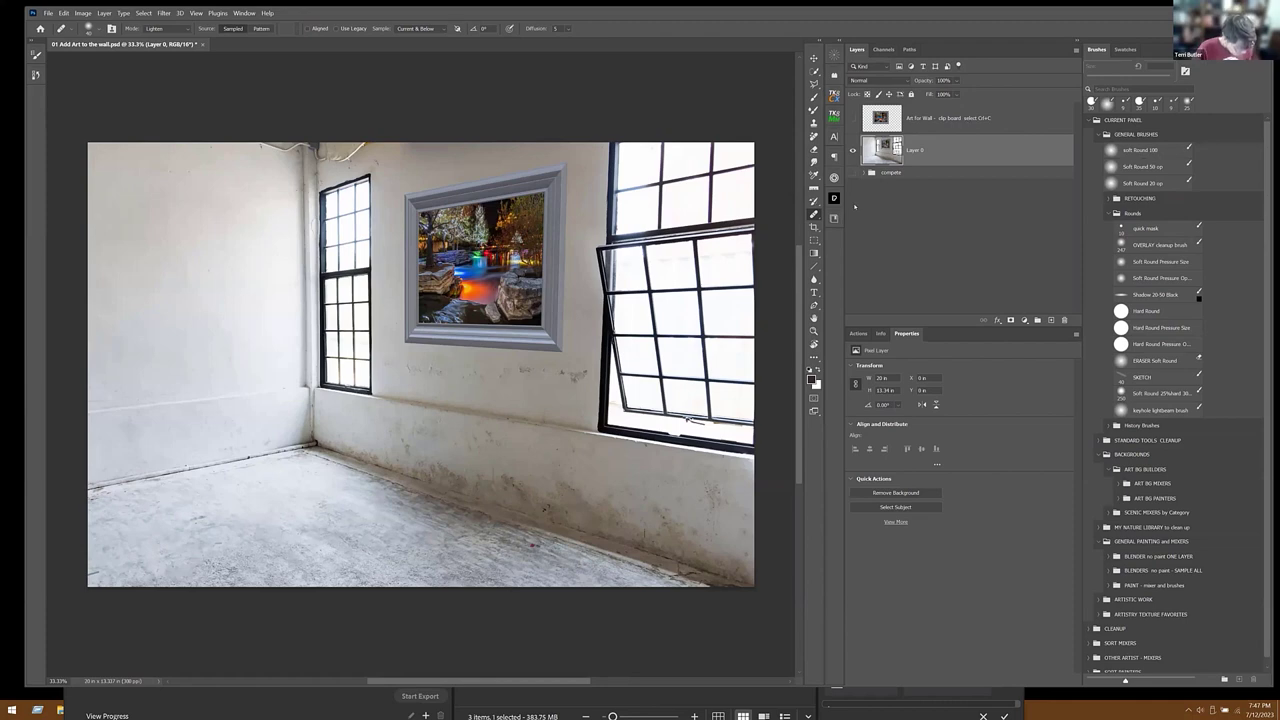
Step: Undo the Vanishing Point result on Layer 0 with Ctrl+Z
key(ctrl+z)
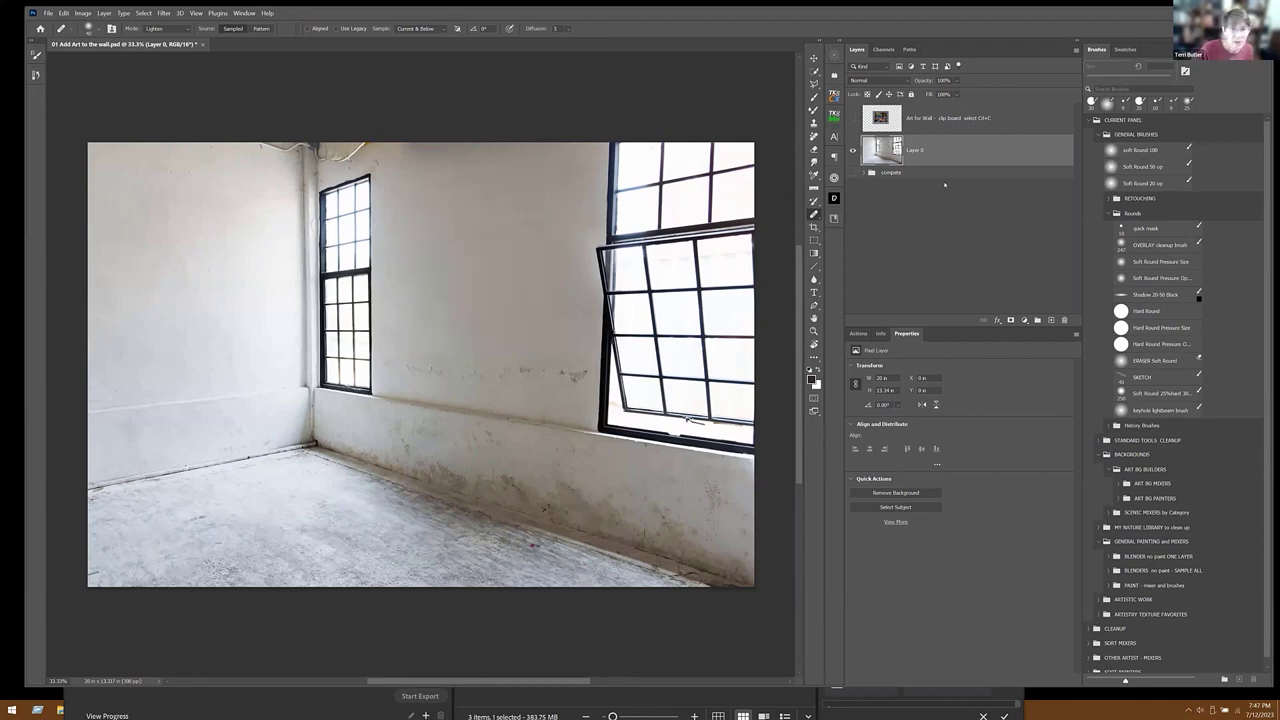
Step: Add an empty Layer 2 above Layer 0 and run Filter > Vanishing Point on it
click(1050, 320)
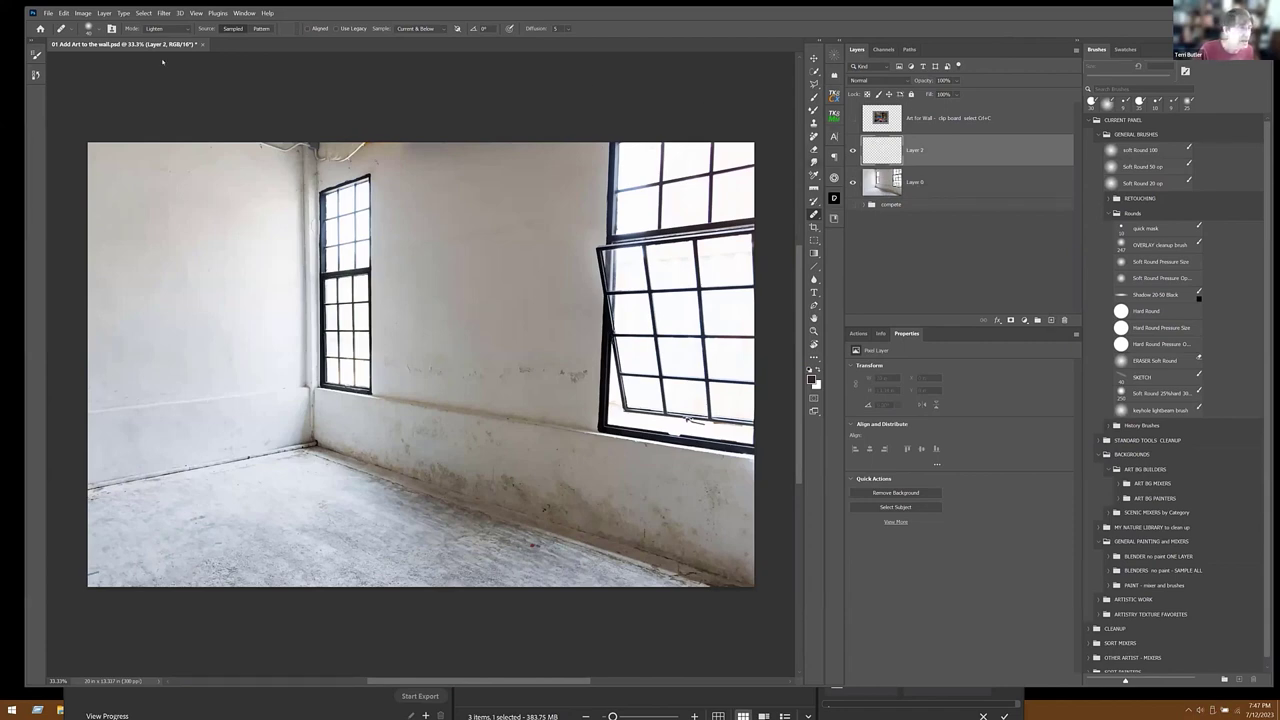
click(196, 14)
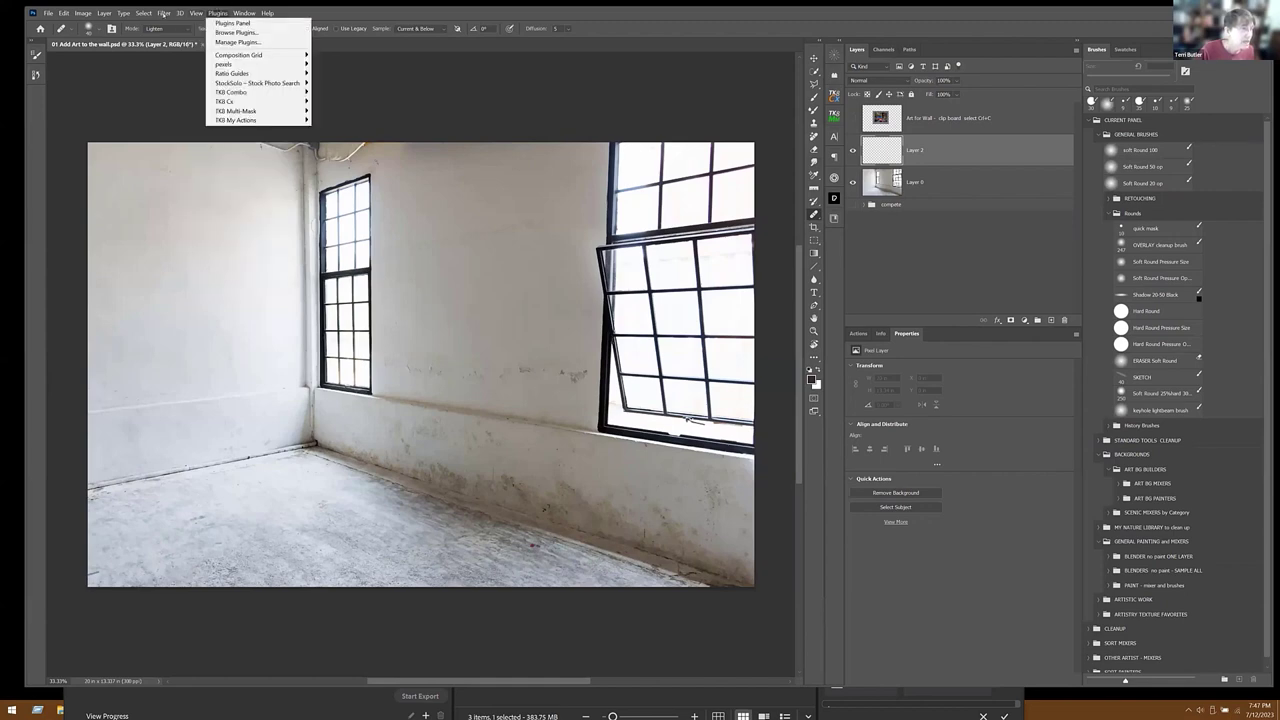
mouse_move(163, 14)
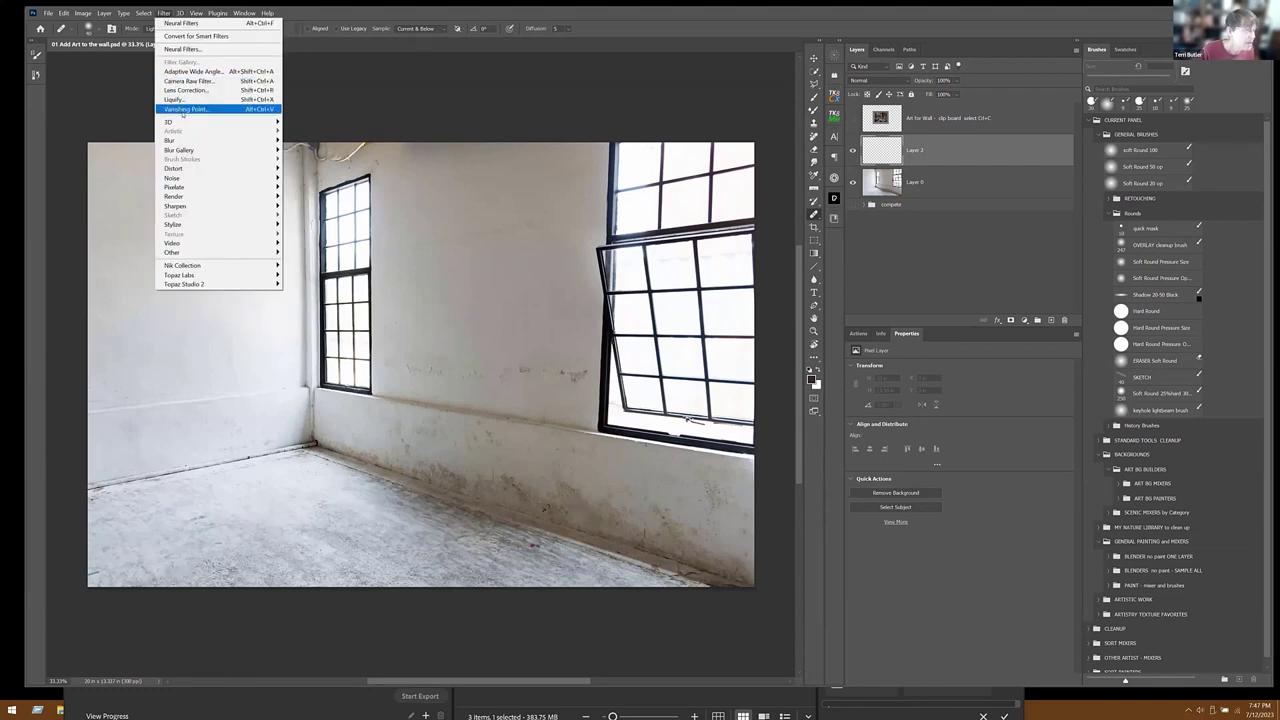
click(185, 110)
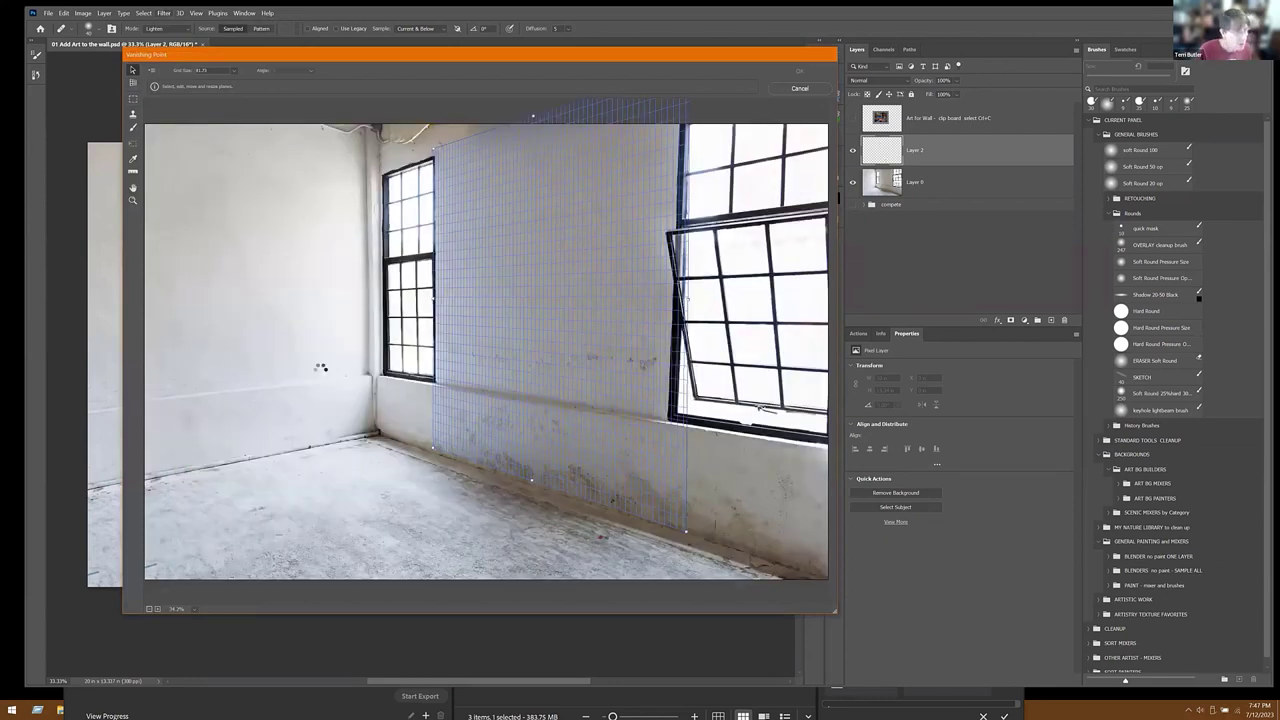
Step: Paste the framed night-scene art, shrink it, and fit it to the wall plane between the windows
key(alt)
key(ctrl+v)
click(135, 146)
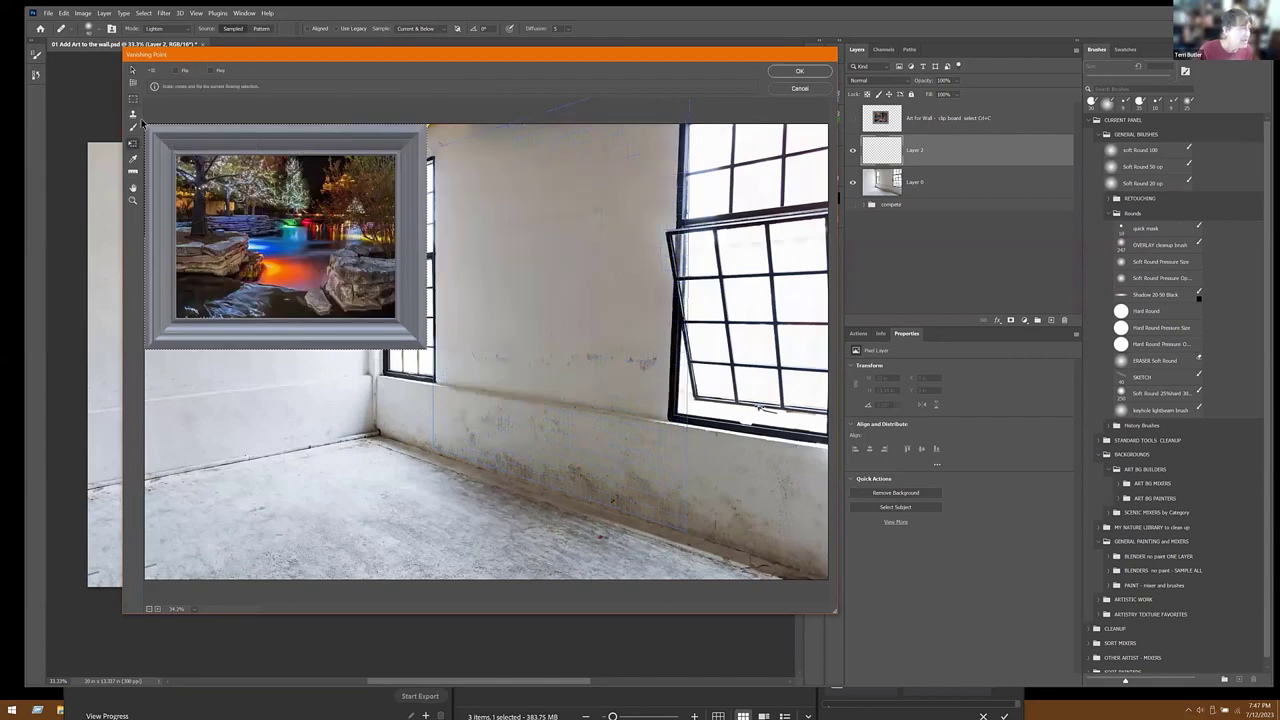
drag(145, 127, 256, 214)
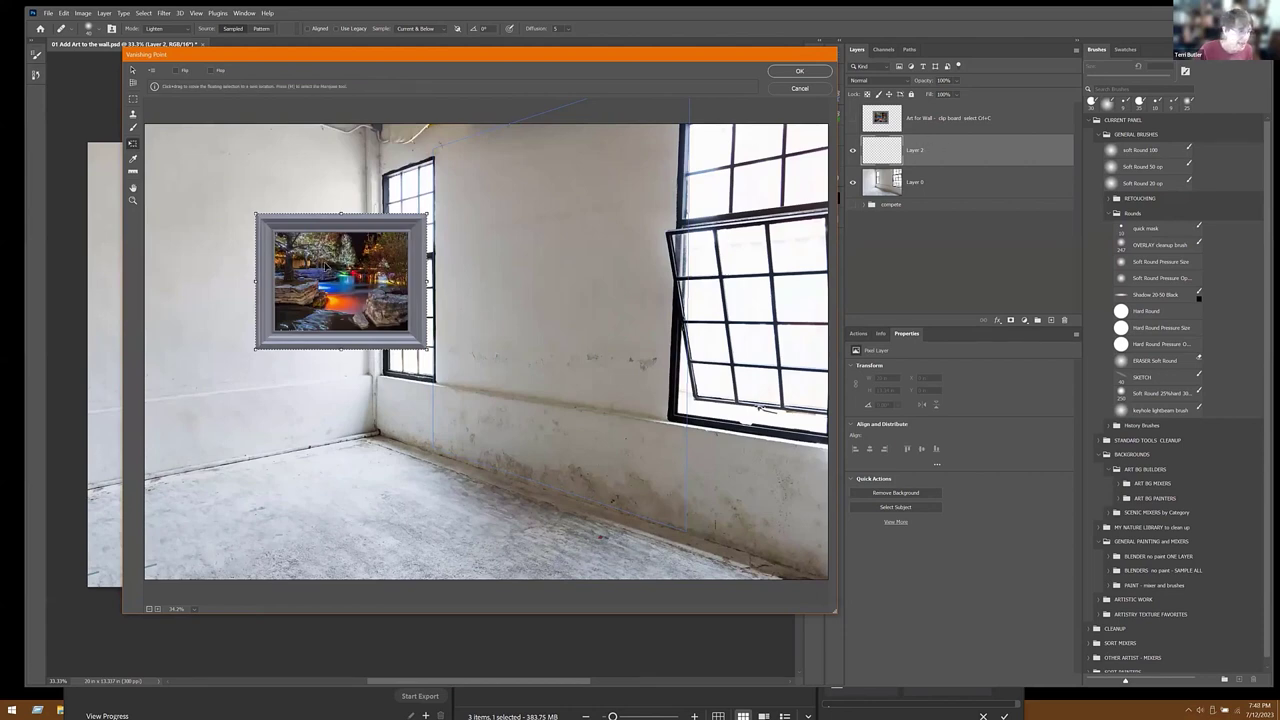
drag(522, 256, 568, 352)
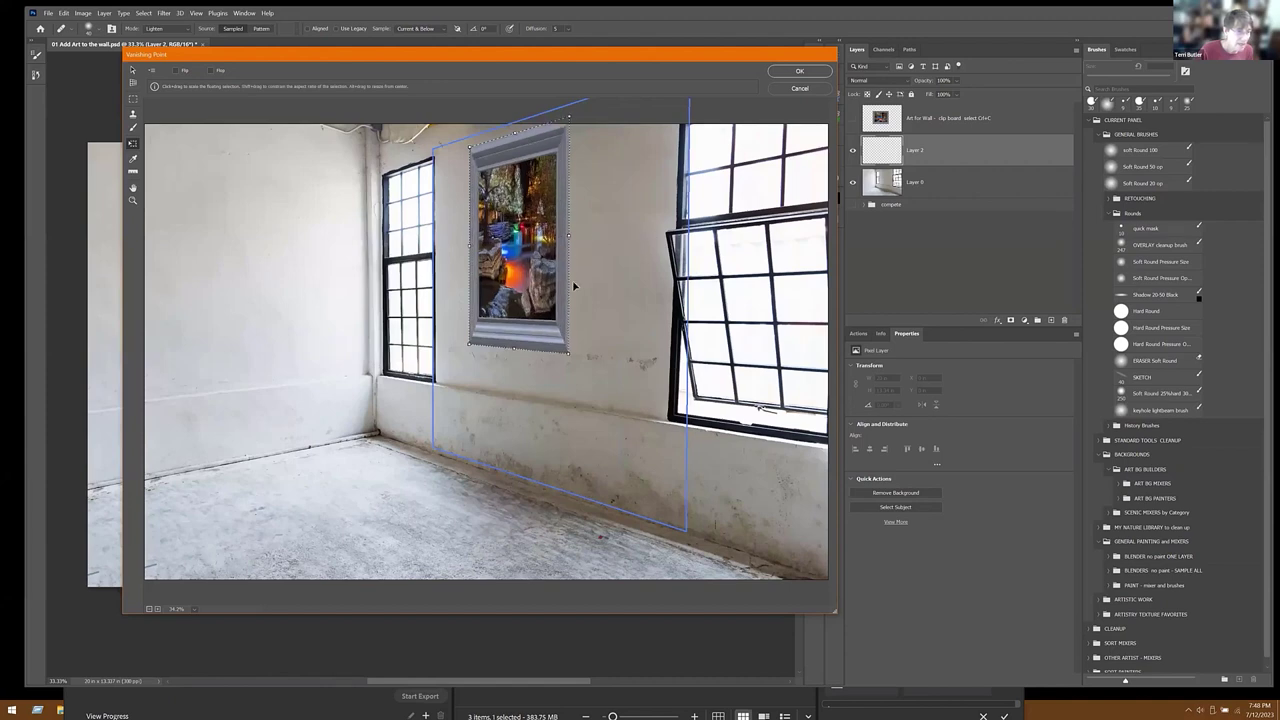
mouse_move(544, 242)
mouse_down()
mouse_move(550, 251)
mouse_move(544, 228)
mouse_up()
drag(645, 135, 636, 147)
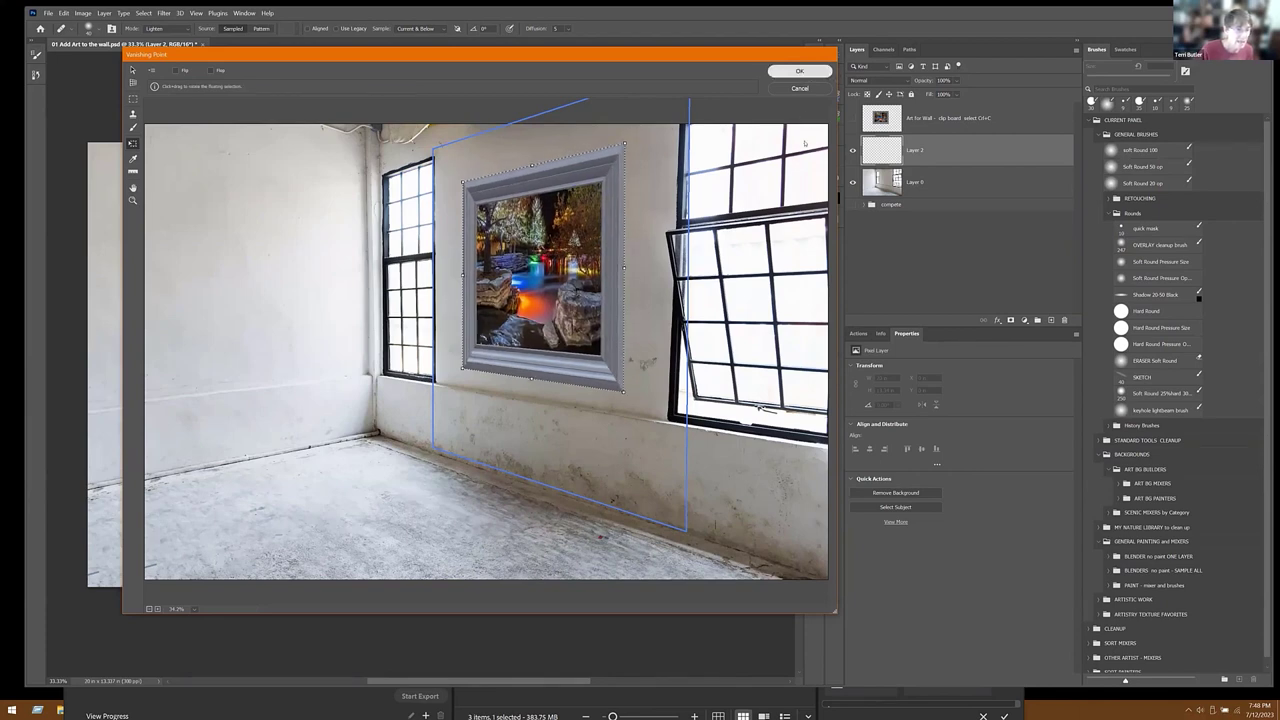
key(Return)
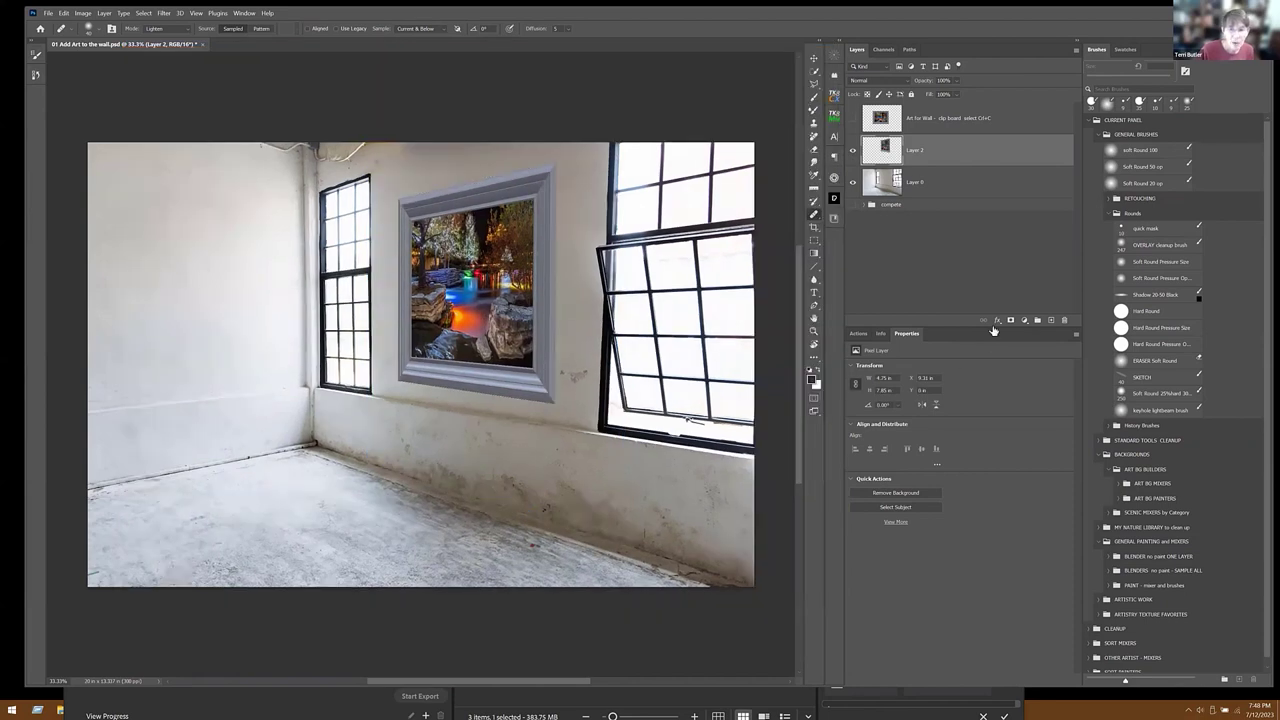
Step: Add a Drop Shadow to Layer 2, dragging the shadow out to set its distance and angle
click(997, 320)
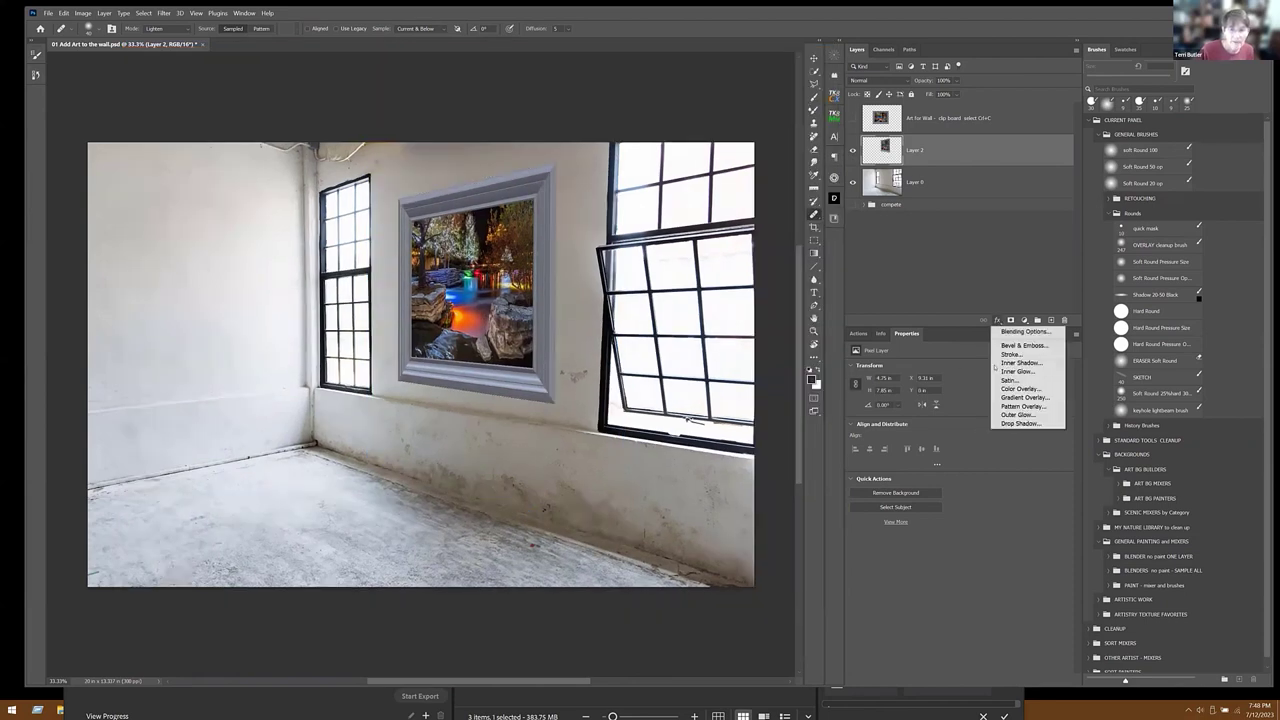
click(1021, 424)
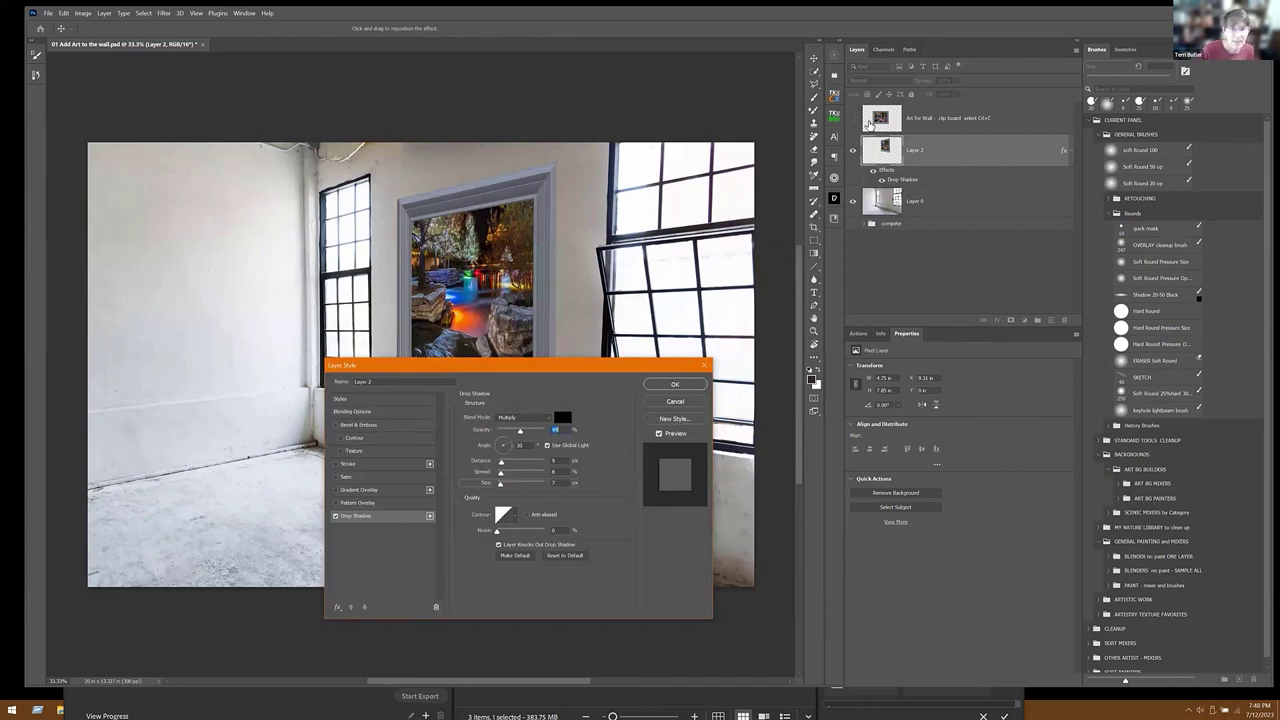
drag(466, 366, 247, 271)
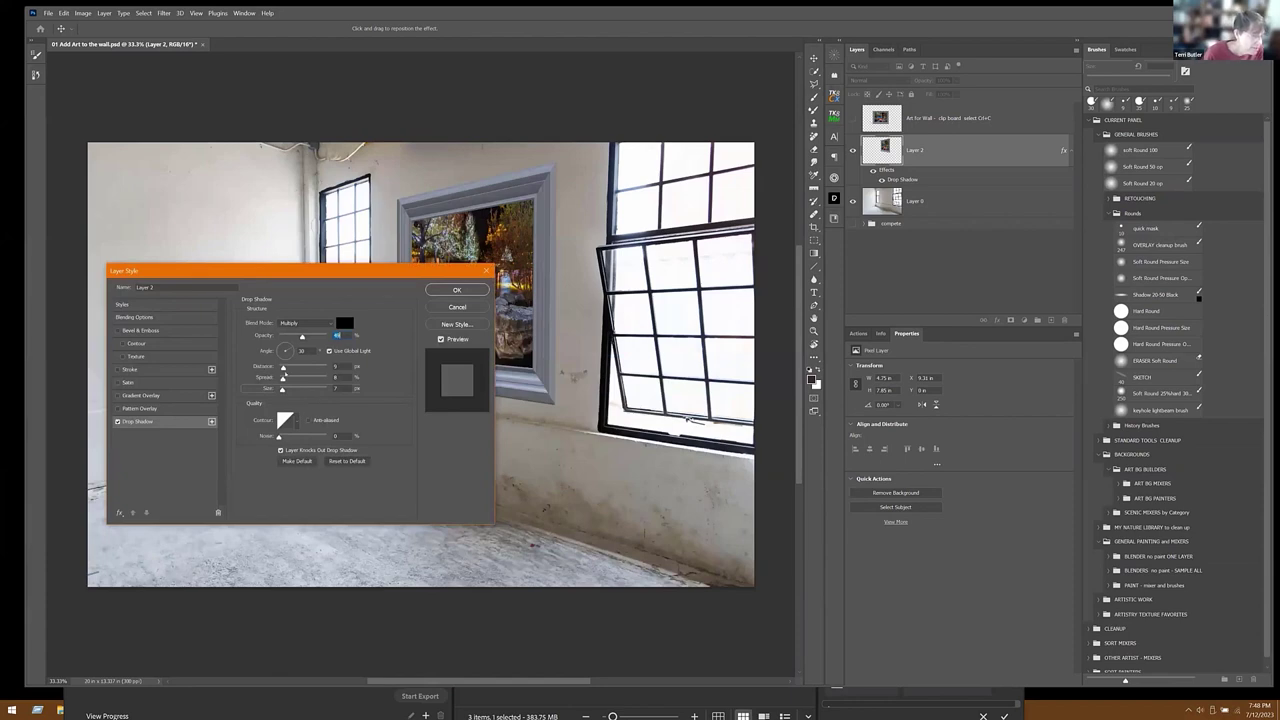
drag(283, 369, 291, 379)
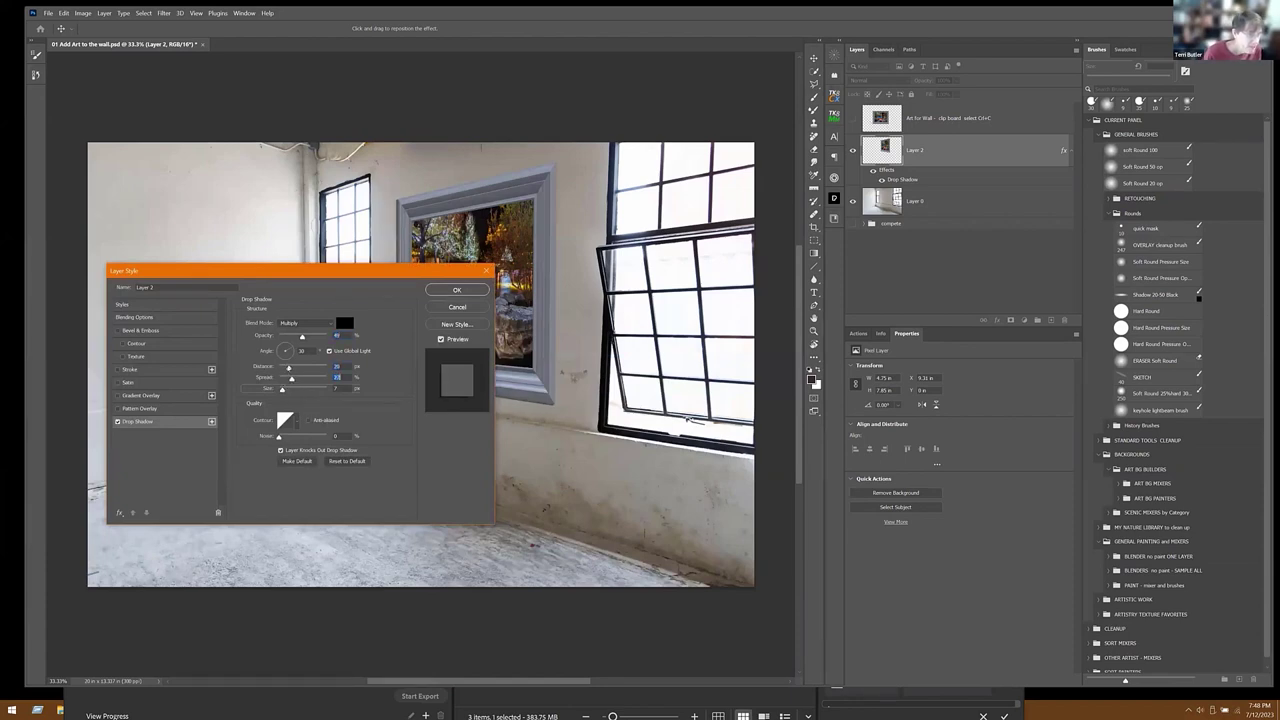
drag(680, 421, 690, 420)
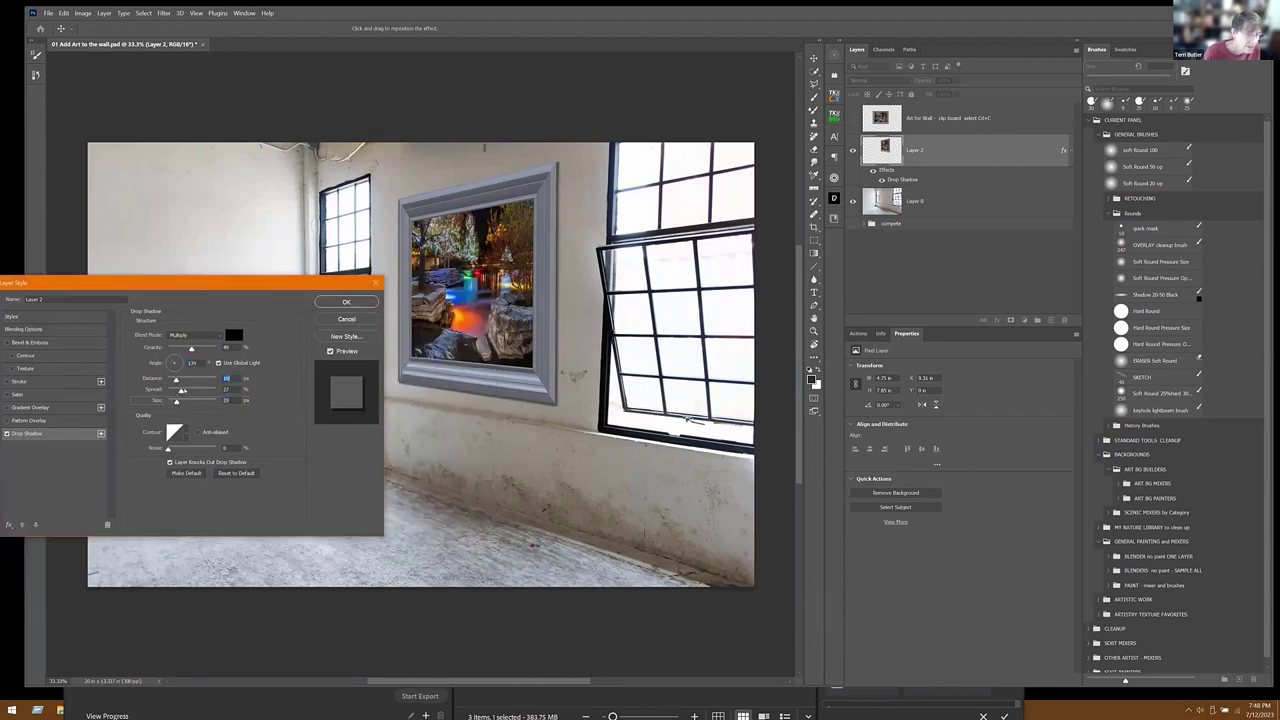
click(346, 302)
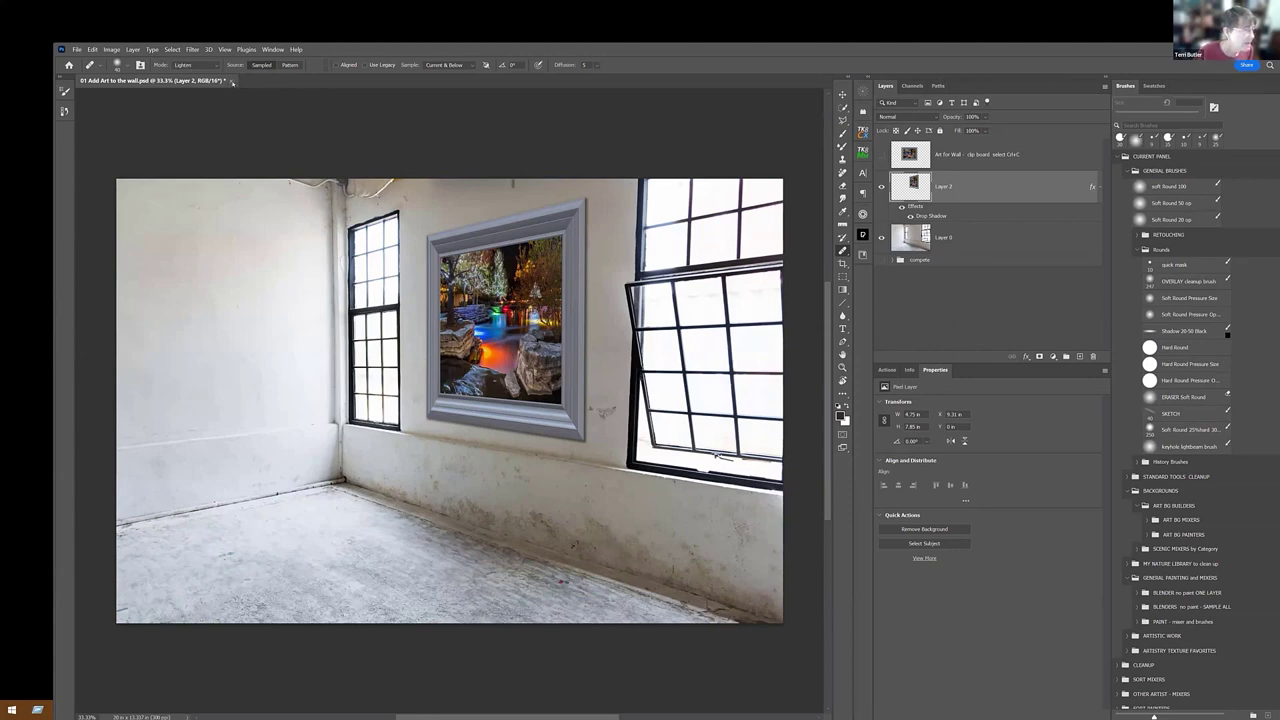
Step: Close the '01 Add Art to the wall.psd' document
click(231, 80)
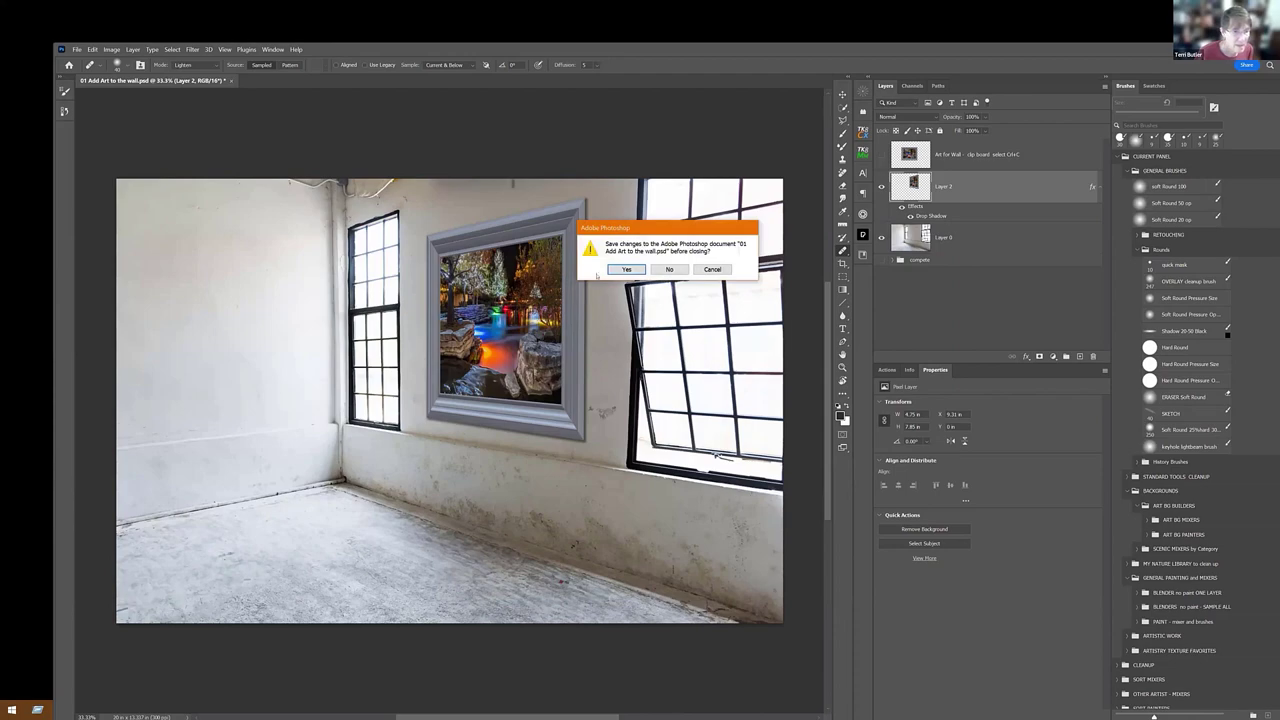